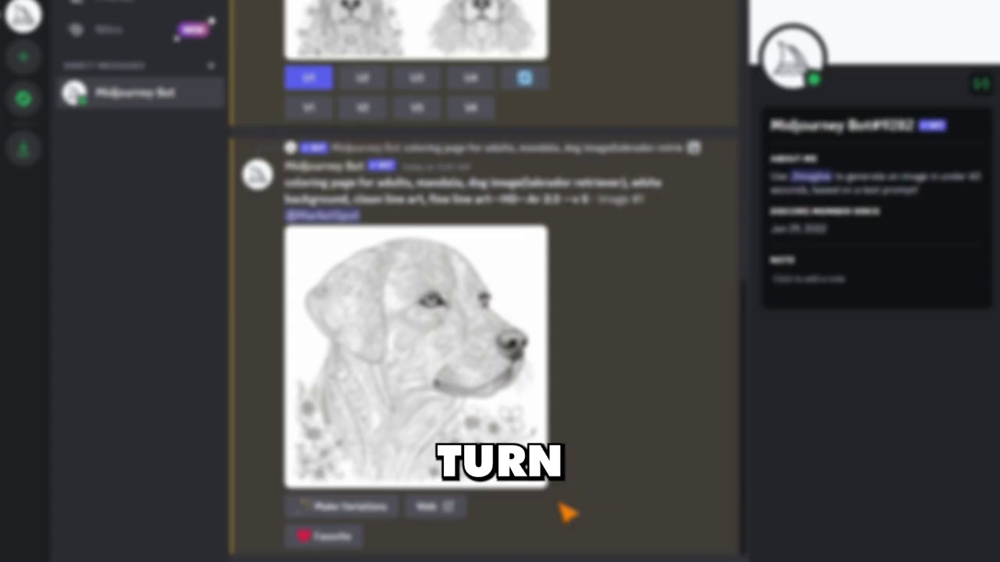
- Enlarge the upscaled labrador coloring image in the Midjourney Bot DM
click(490, 435)
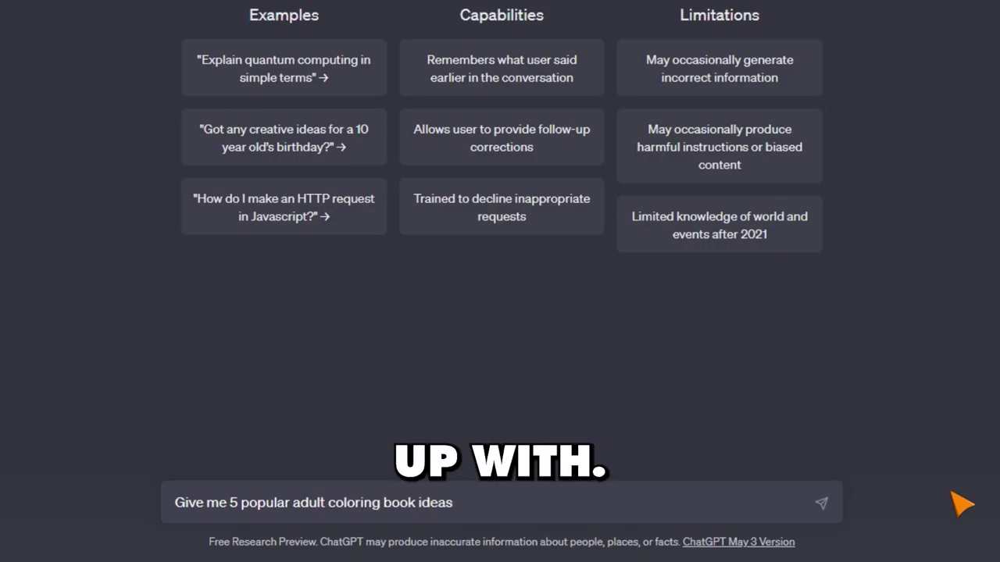
- Send the coloring-book ideas prompt, then ask for the 50 most popular dog breeds
key(Return)
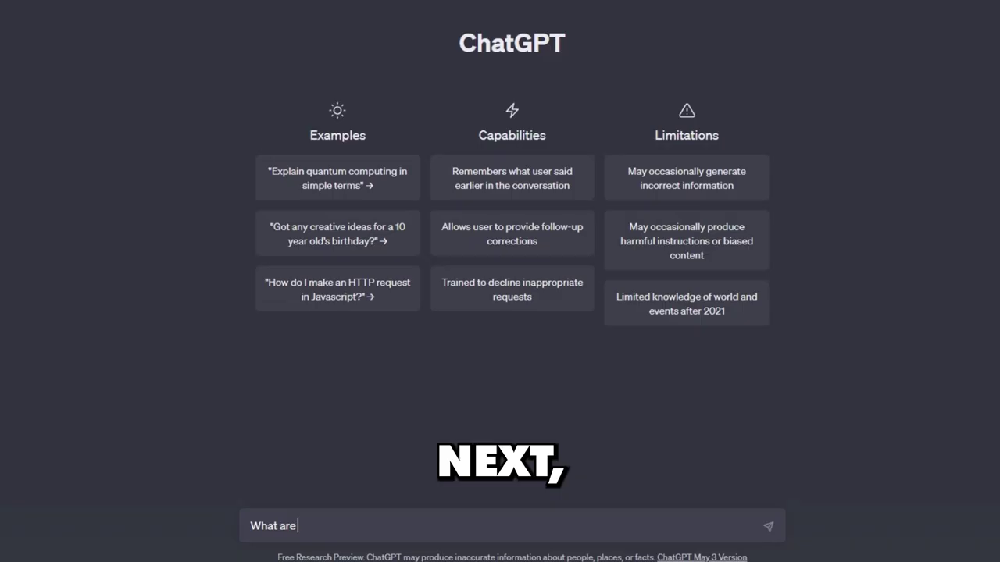
text(the 50 mo)
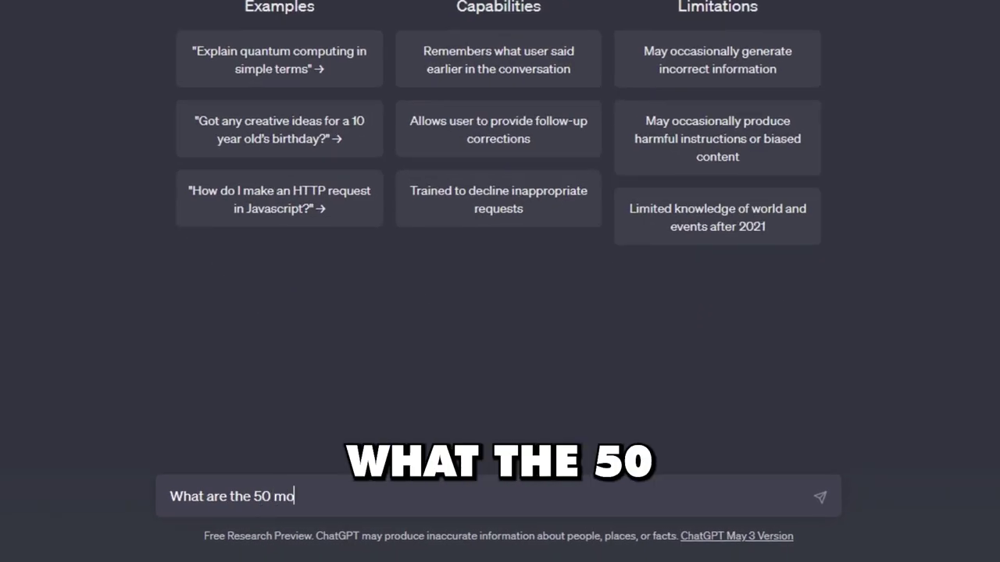
text(st popular dog breeds)
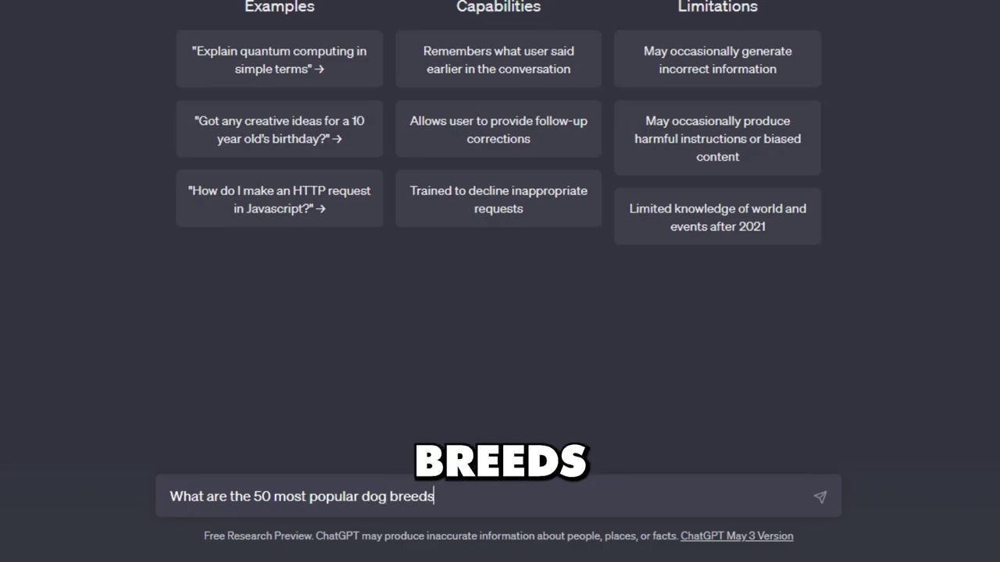
text(?)
key(Return)
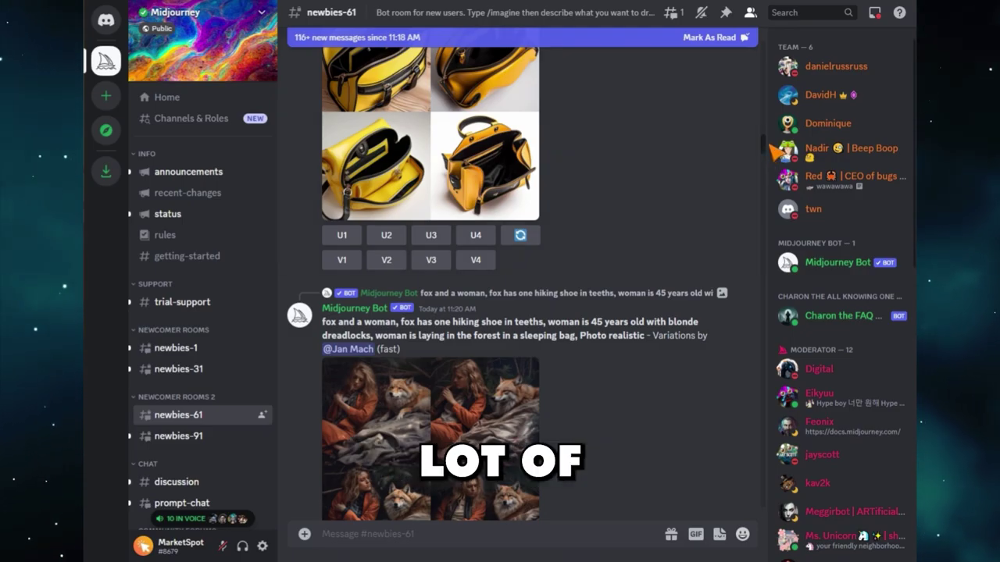
drag(771, 145, 812, 274)
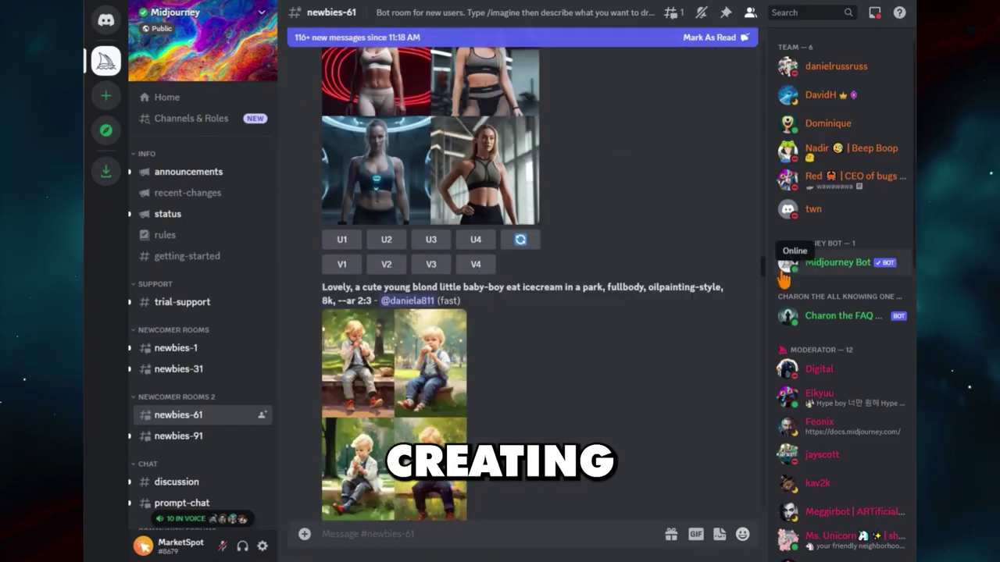
click(833, 262)
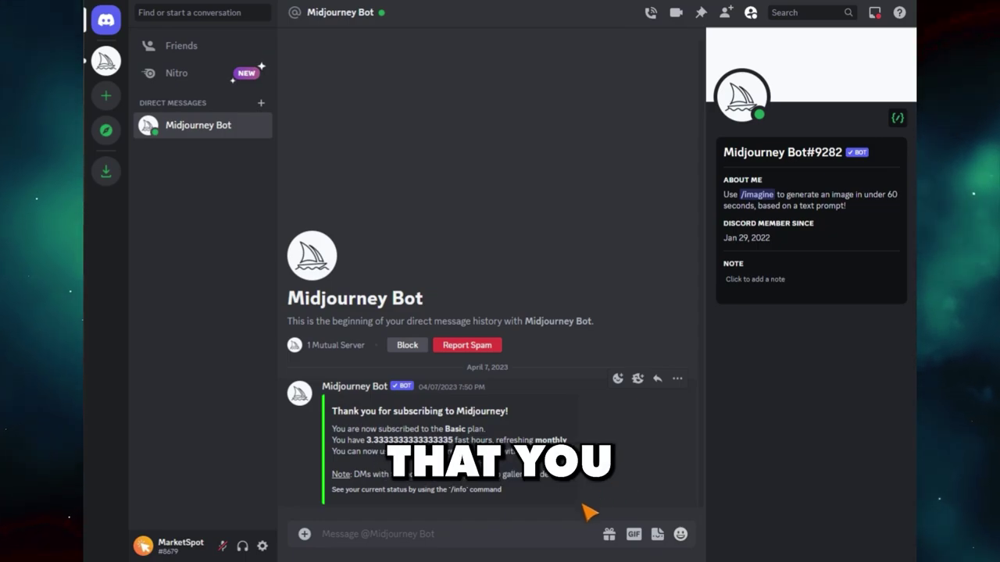
- Run /imagine for a mandala labrador retriever adult coloring page, white background, --ar 2:3
click(542, 543)
text(/imagine)
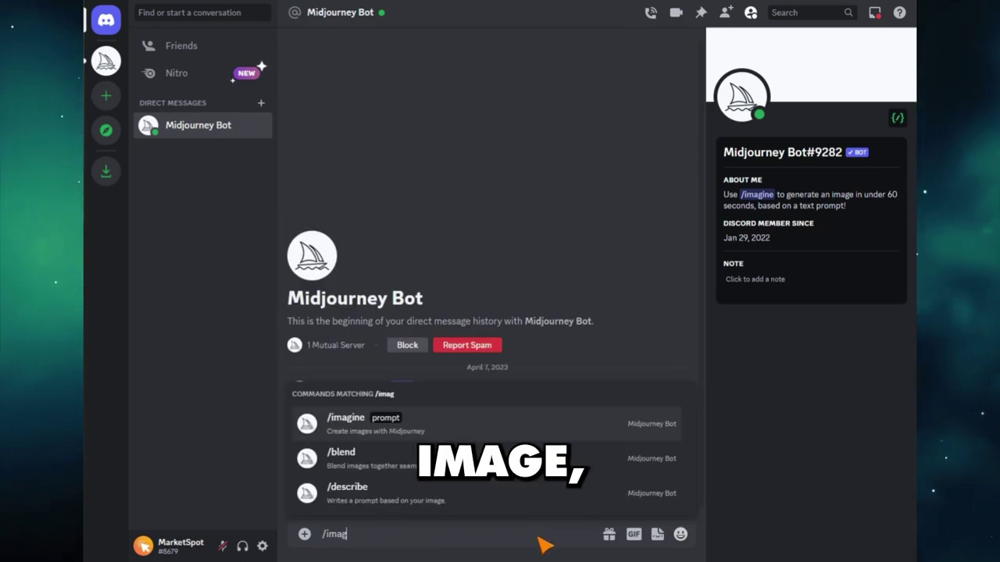
click(523, 500)
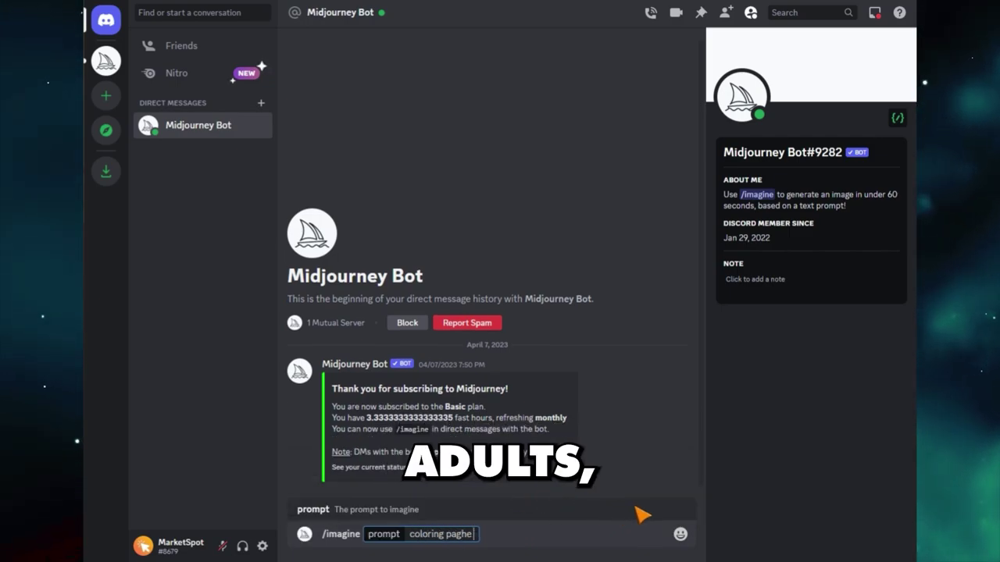
text(coloring page for adults, mandala, )
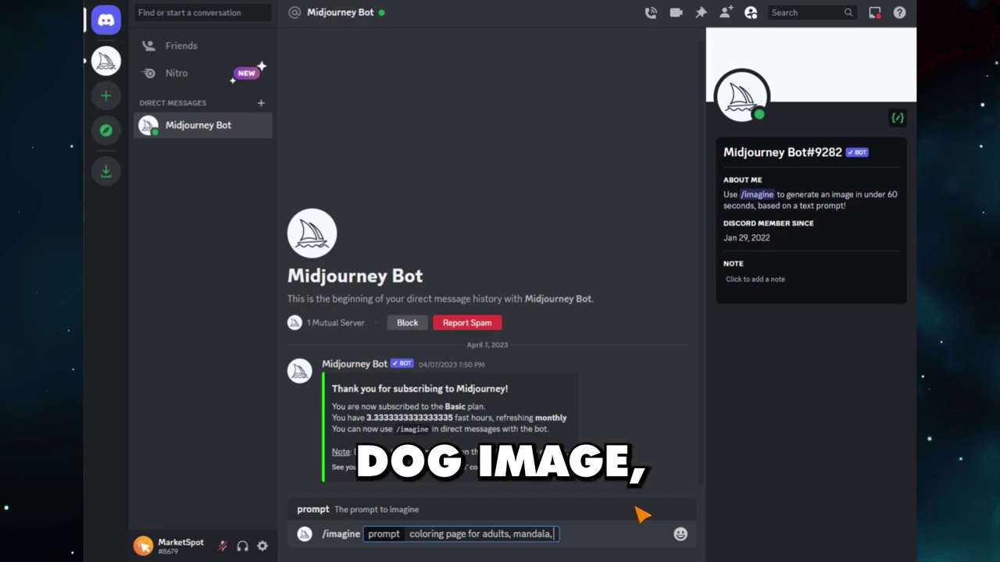
text(dog image(labrador)
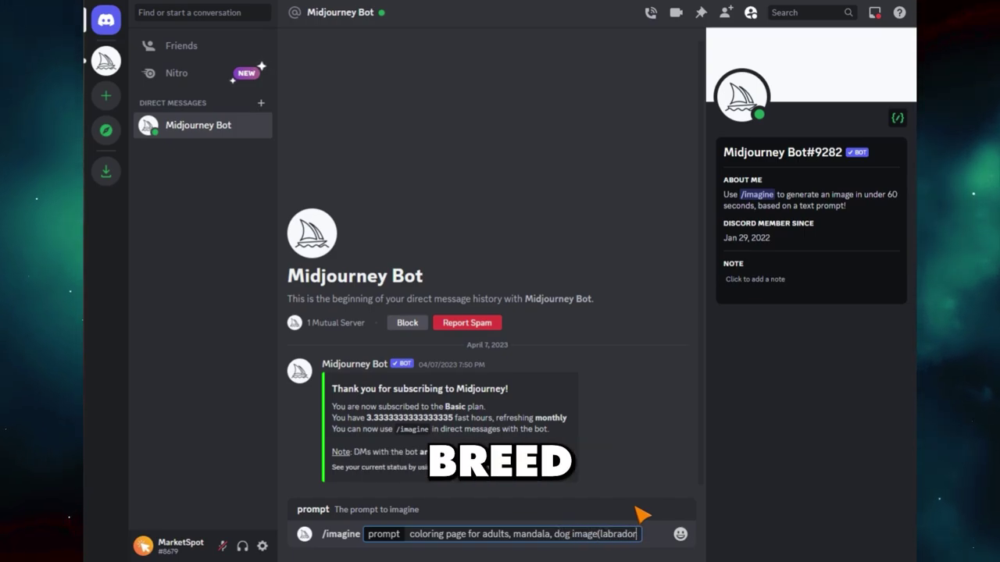
text( Retriever)
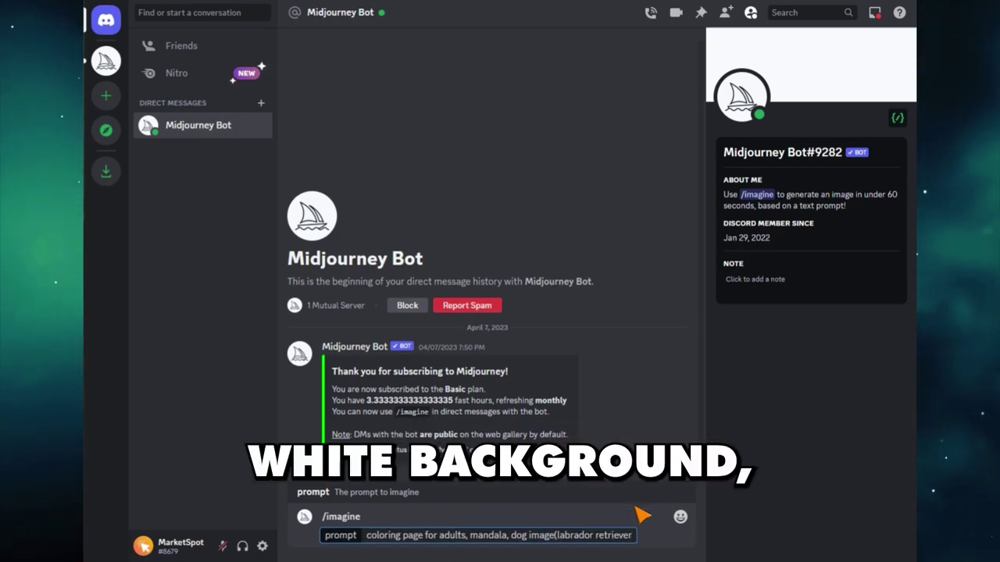
text(), white background, clean)
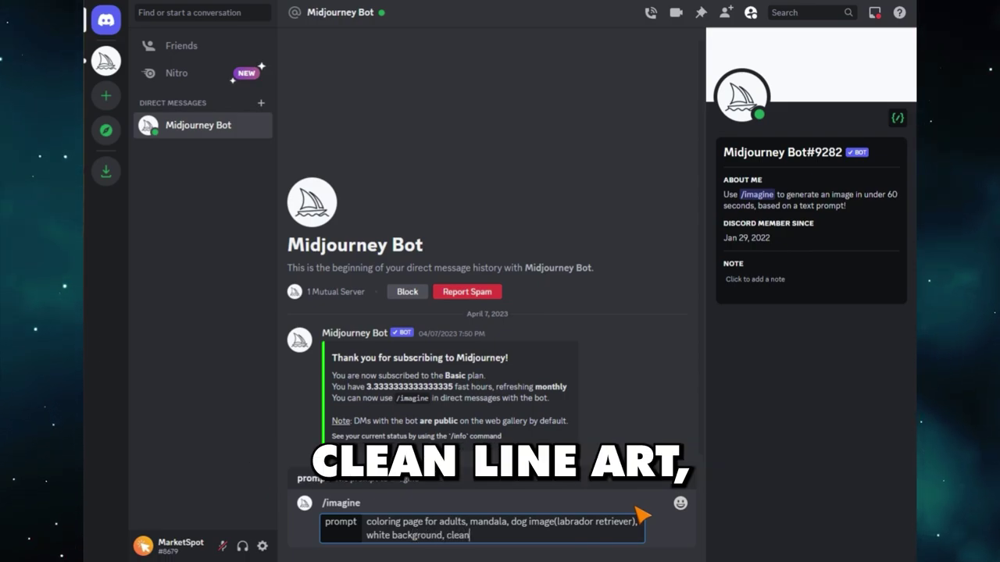
text( line art, fine line art)
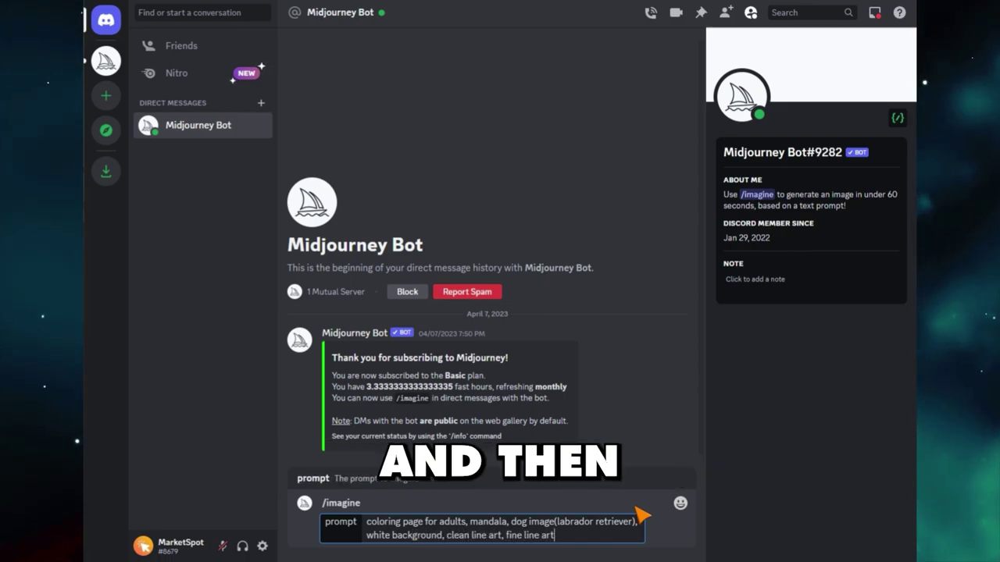
text(--HD--AR)
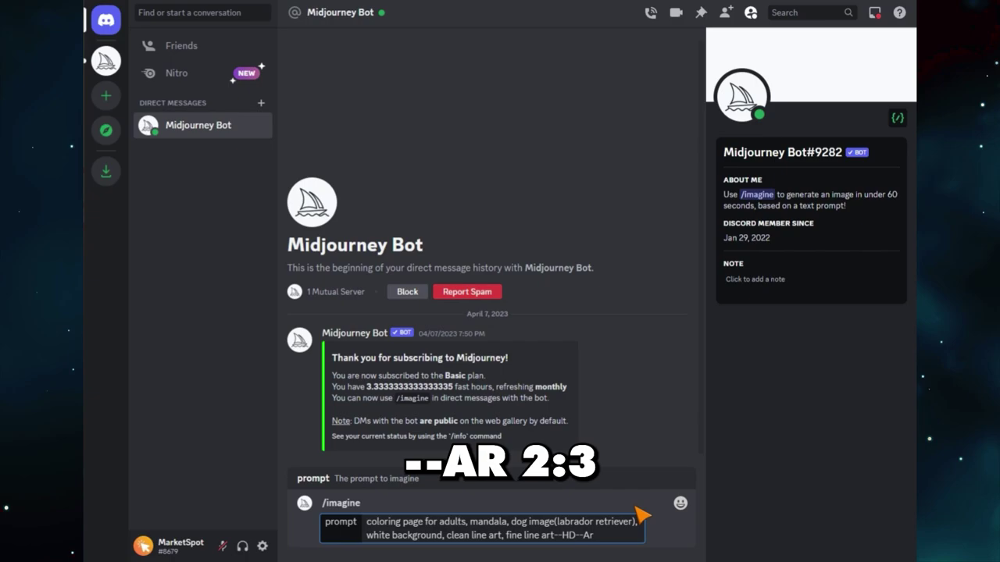
key(Return)
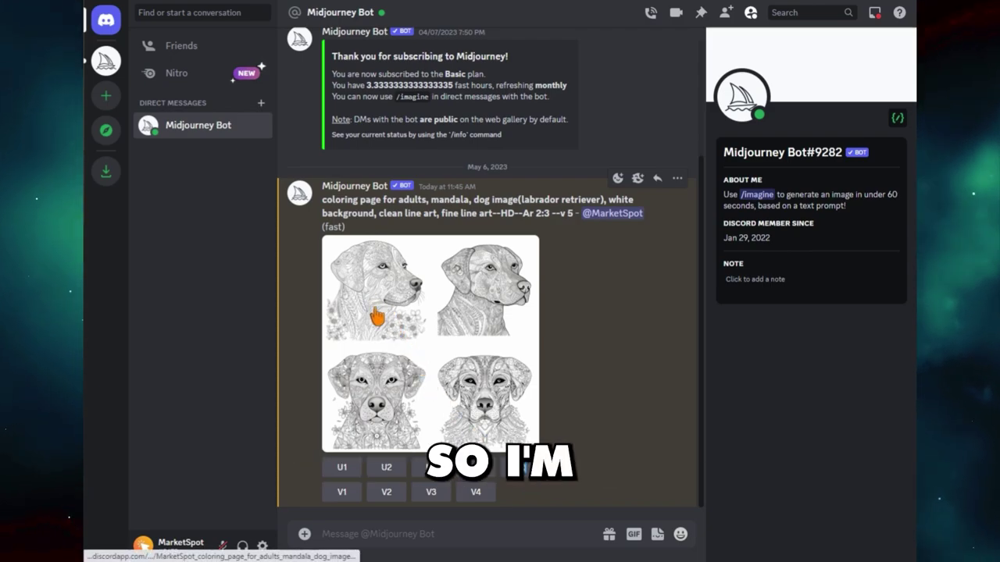
- Upscale the top-left labrador (U1), view it enlarged, then scroll to the later results
click(347, 468)
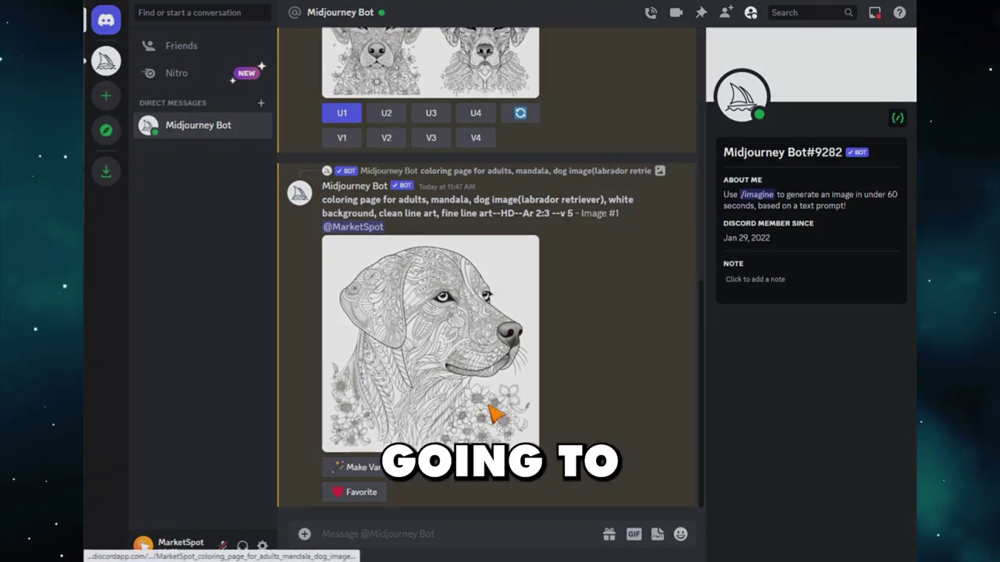
click(492, 412)
click(839, 246)
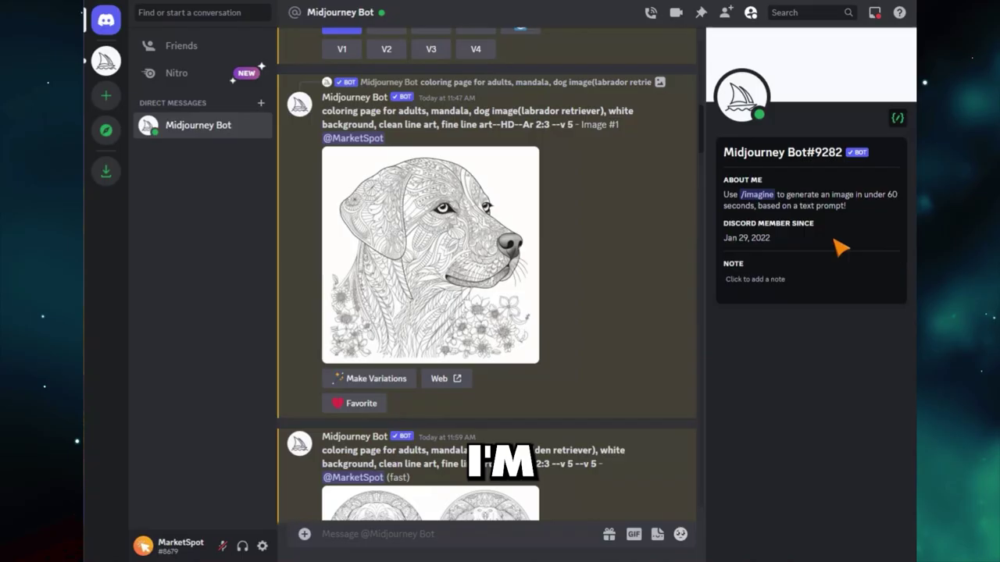
drag(707, 143, 714, 471)
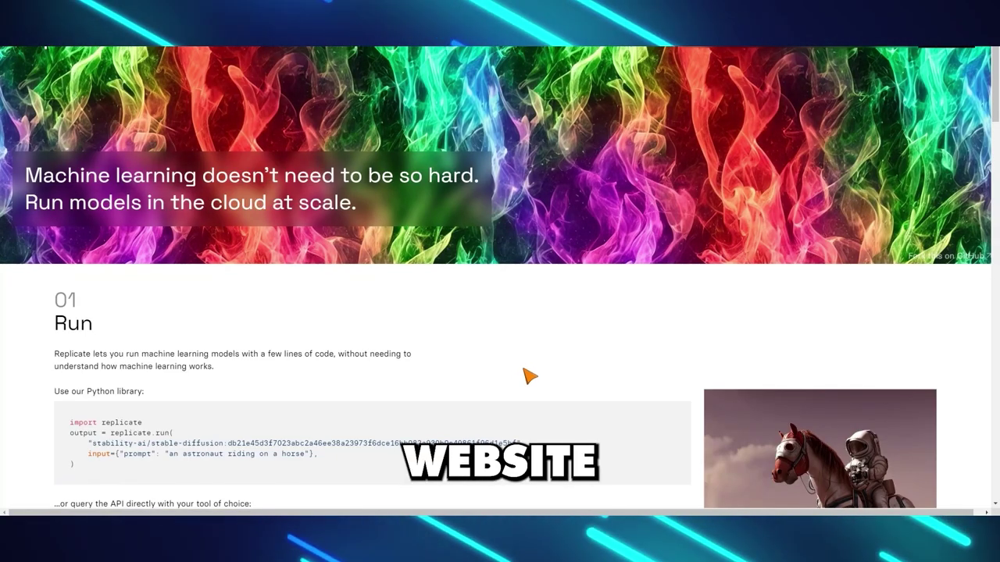
- Open the real-esrgan upscaling model from the Super resolution collection
scroll(529, 375, down, 5)
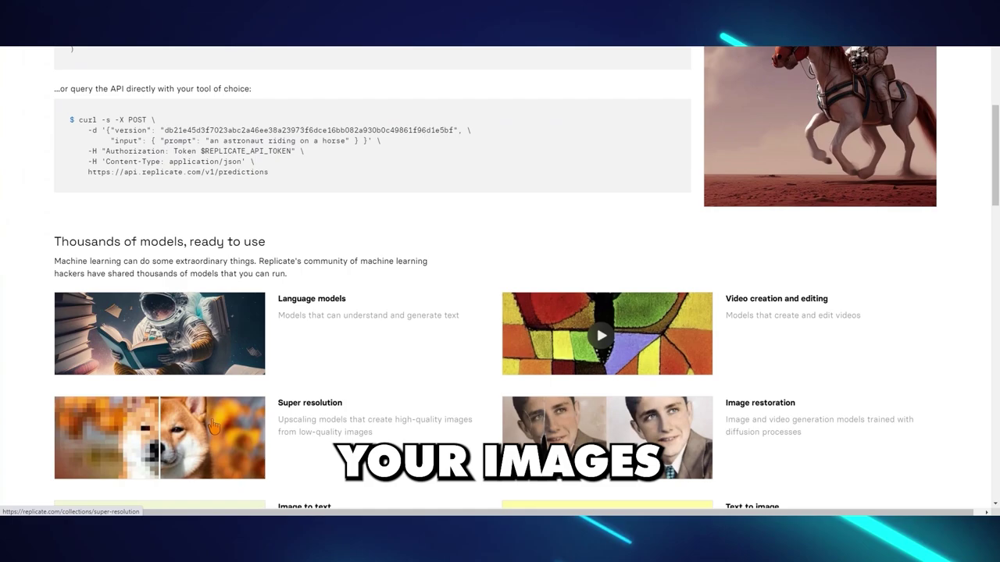
click(219, 422)
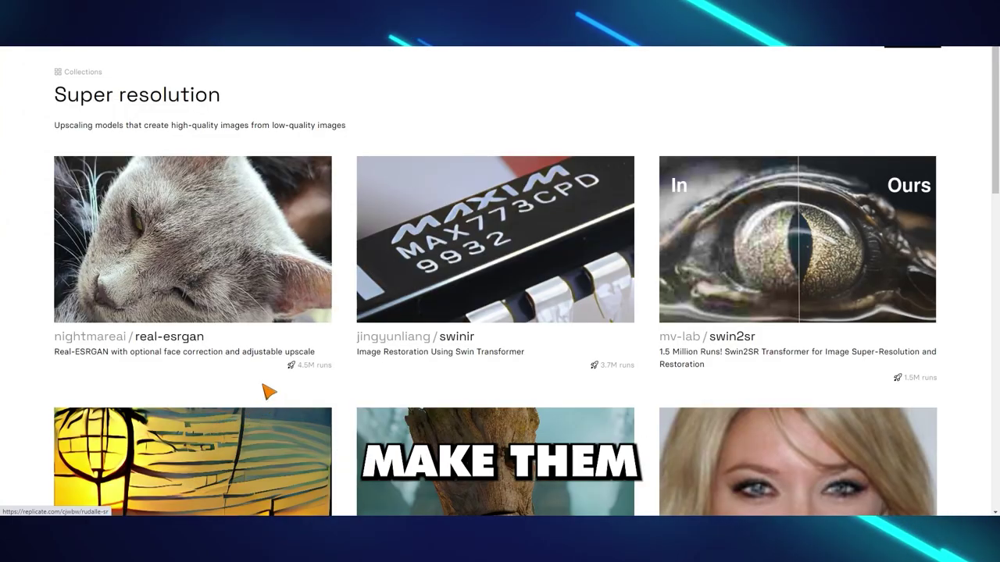
click(260, 305)
- Upscale the wolf drawing with real-esrgan at scale 6
scroll(260, 305, down, 3)
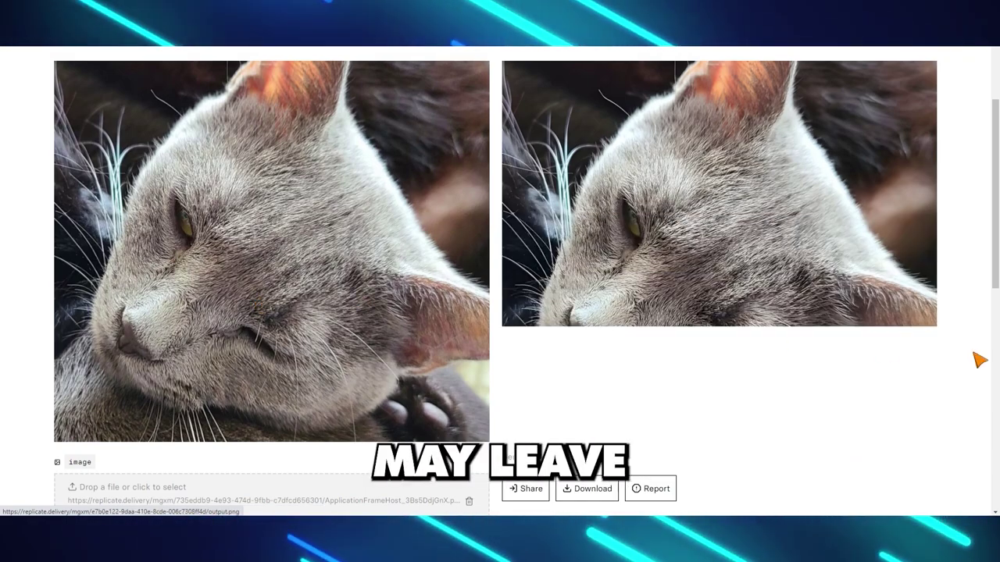
scroll(500, 281, down, 2)
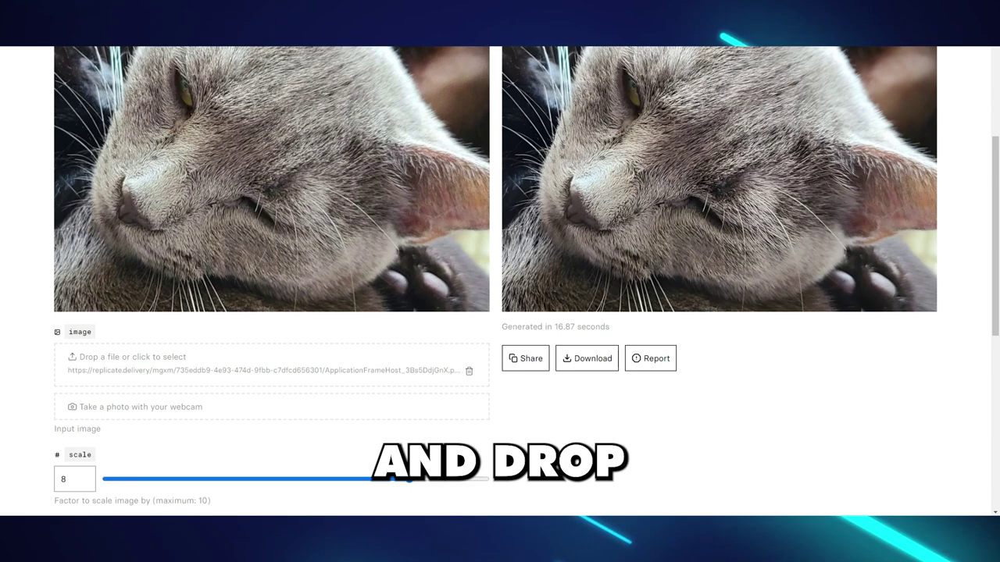
drag(312, 370, 313, 370)
click(84, 378)
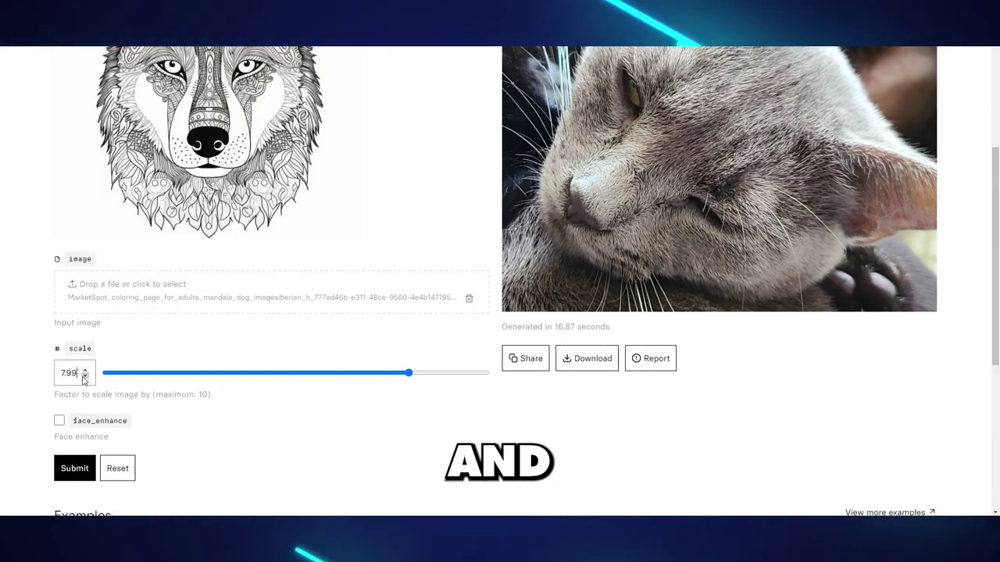
double_click(71, 373)
text(6)
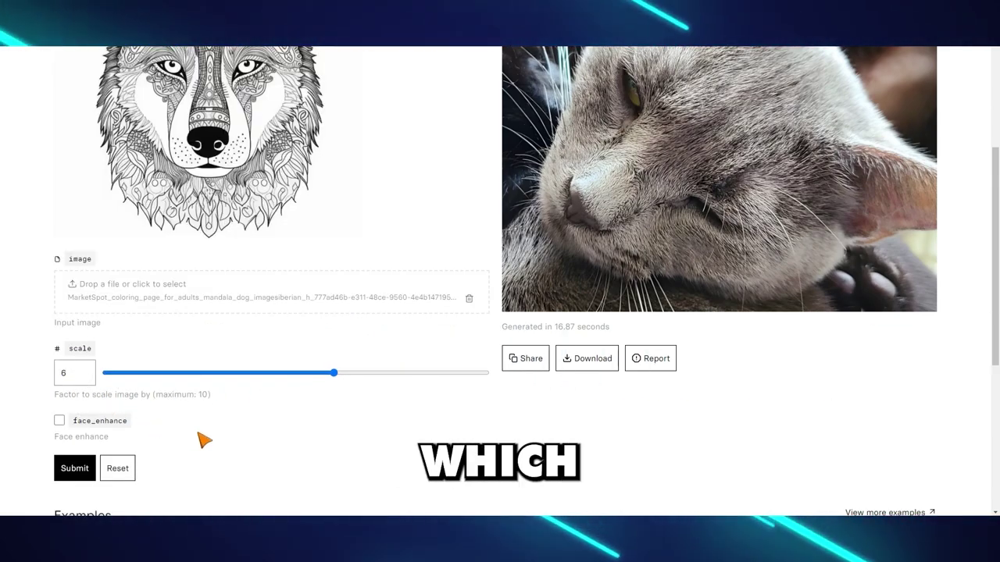
click(75, 468)
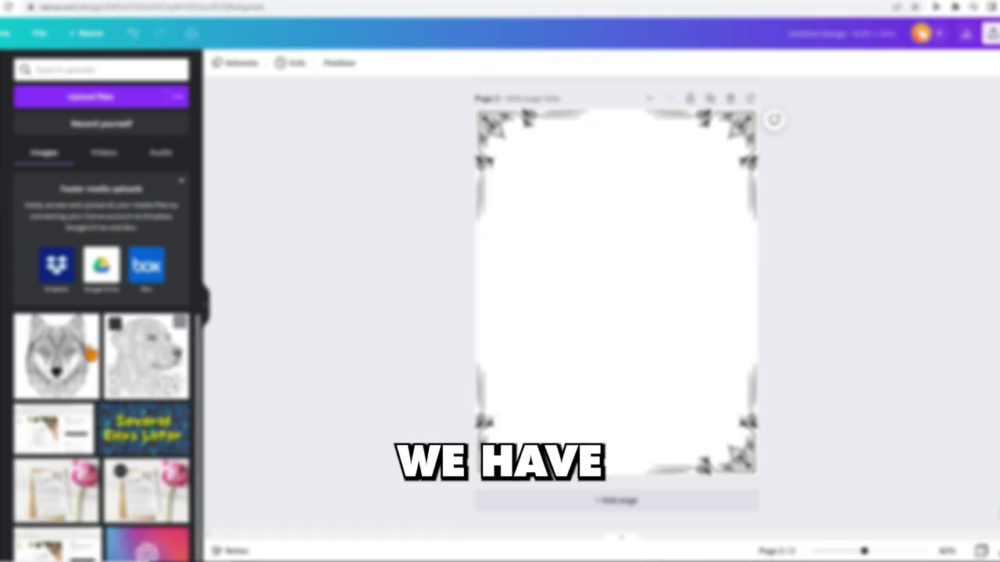
- Centre the wolf drawing and enlarge it to nearly fill the bordered page
drag(56, 357, 617, 234)
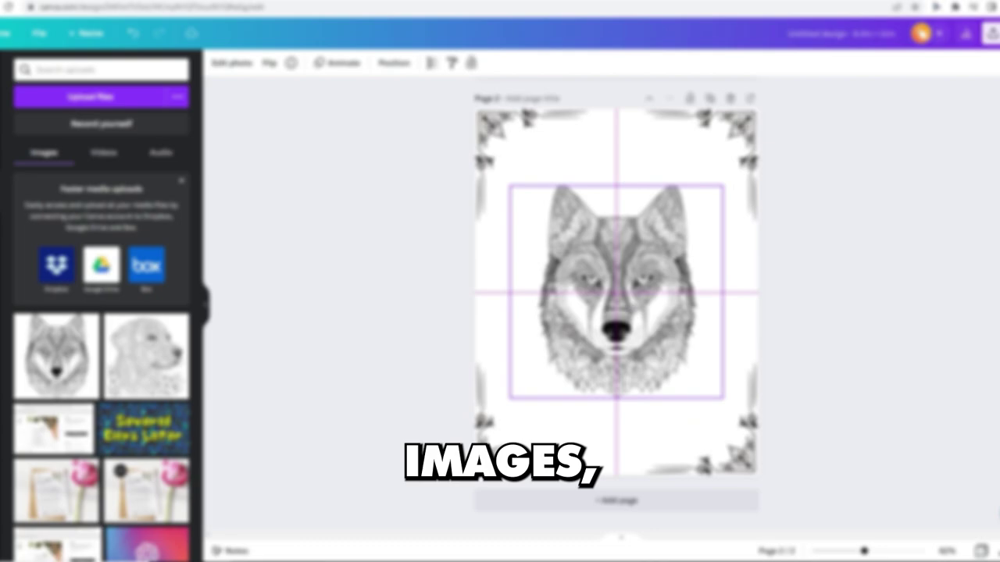
drag(724, 399, 750, 420)
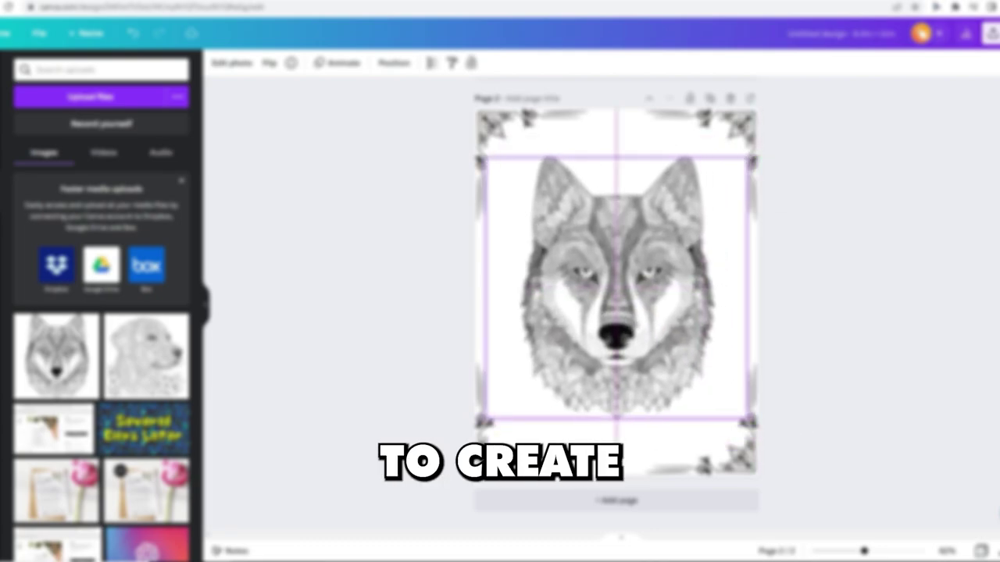
click(843, 339)
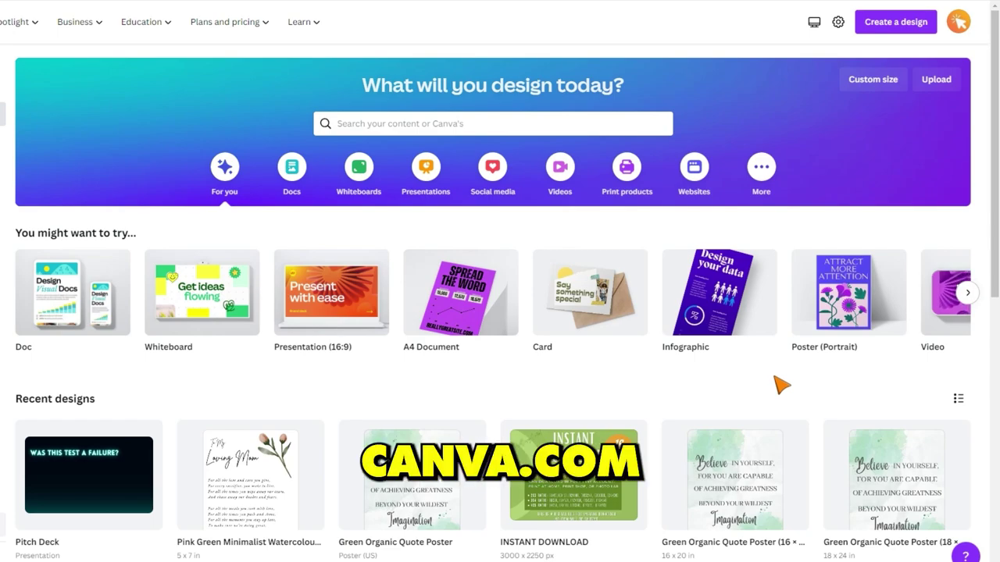
- Create a new custom-size design, entering 8.5 × 11 in dimensions
click(896, 21)
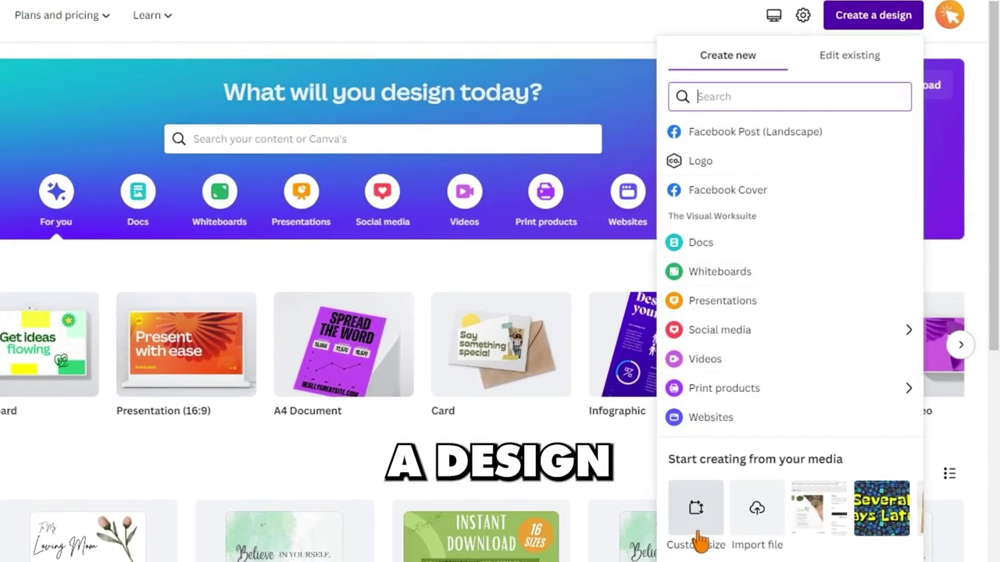
click(698, 539)
text(8)
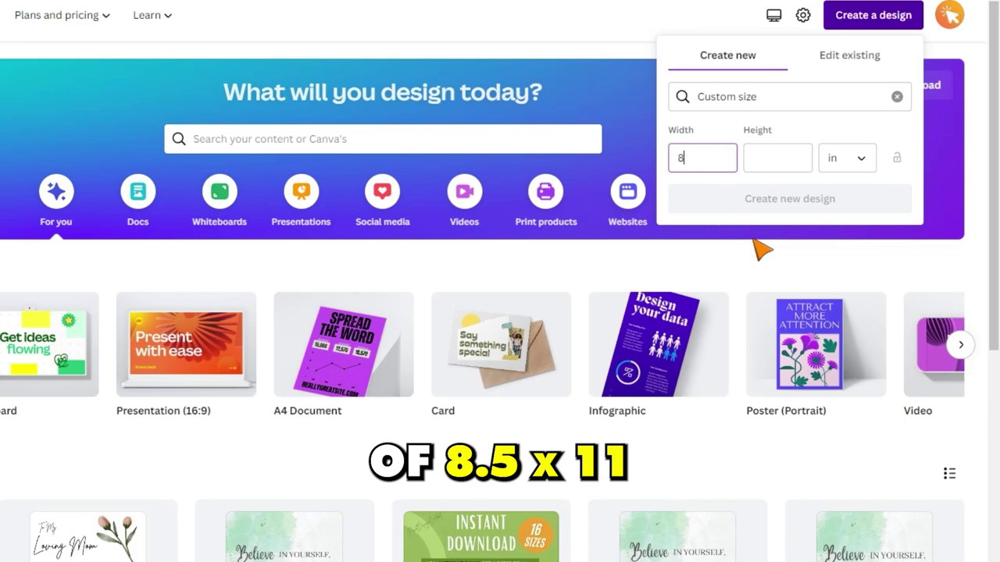
text(.5)
text(1)
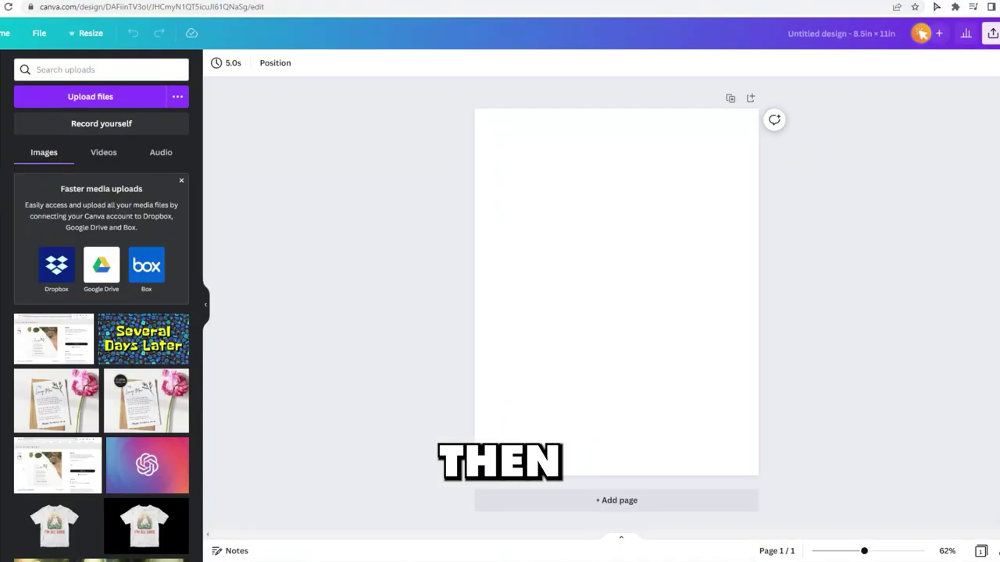
- Upload the dog drawing, add it to the page, and enlarge it
drag(999, 367, 99, 328)
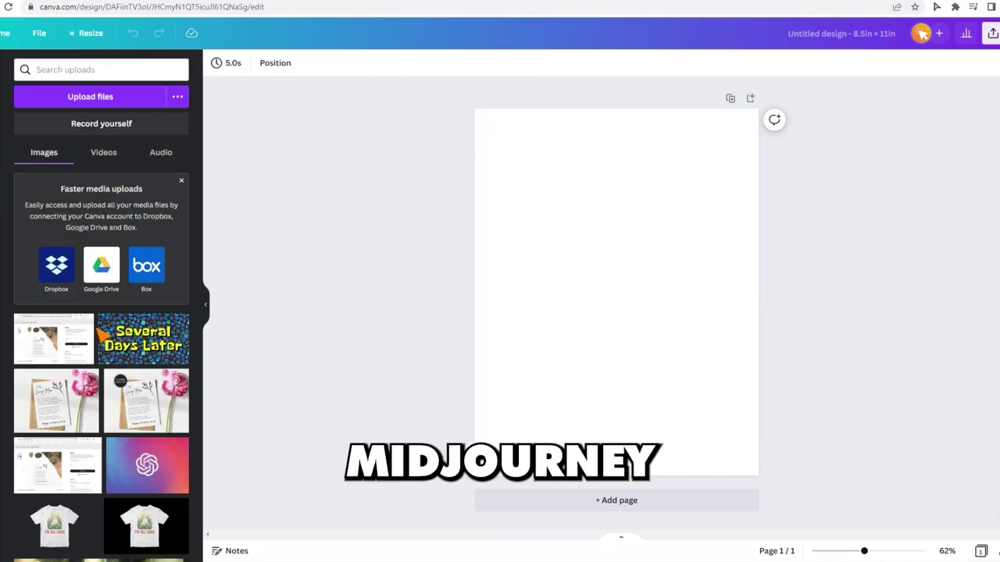
click(56, 354)
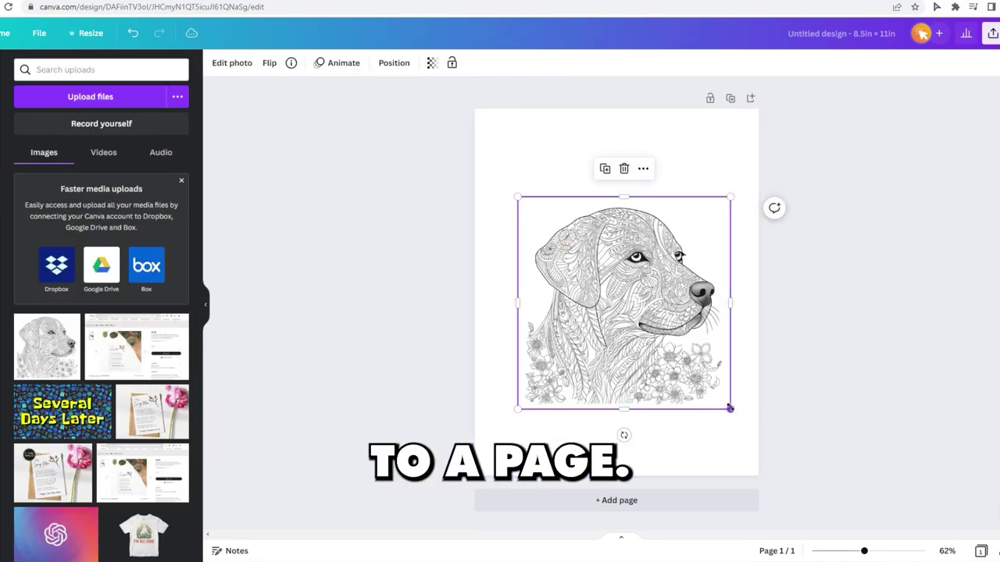
drag(729, 407, 763, 440)
- Centre the dog and place a black ornamental corner border in the top-right corner
drag(658, 375, 633, 347)
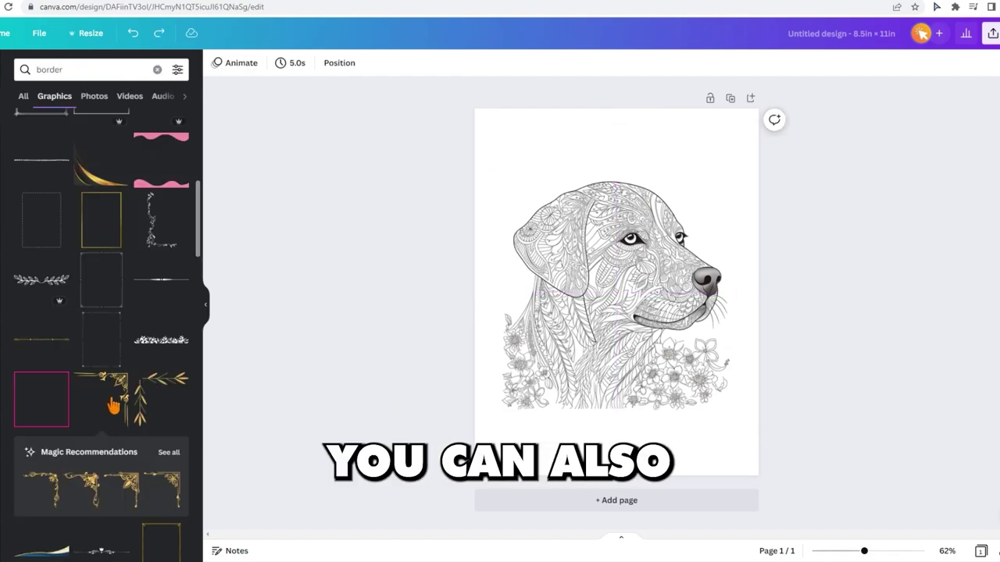
click(101, 400)
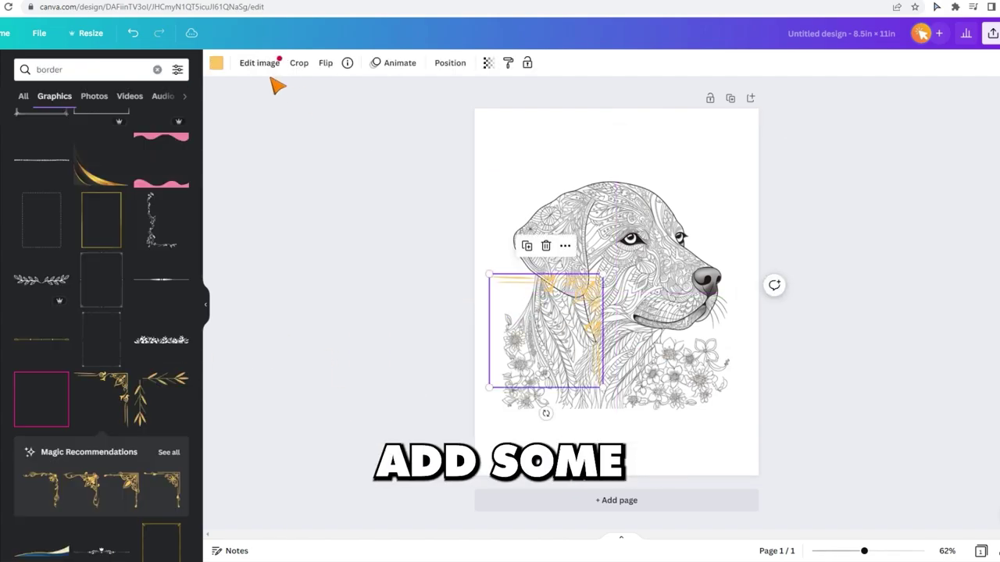
click(217, 63)
click(176, 250)
drag(545, 330, 706, 166)
drag(746, 136, 781, 161)
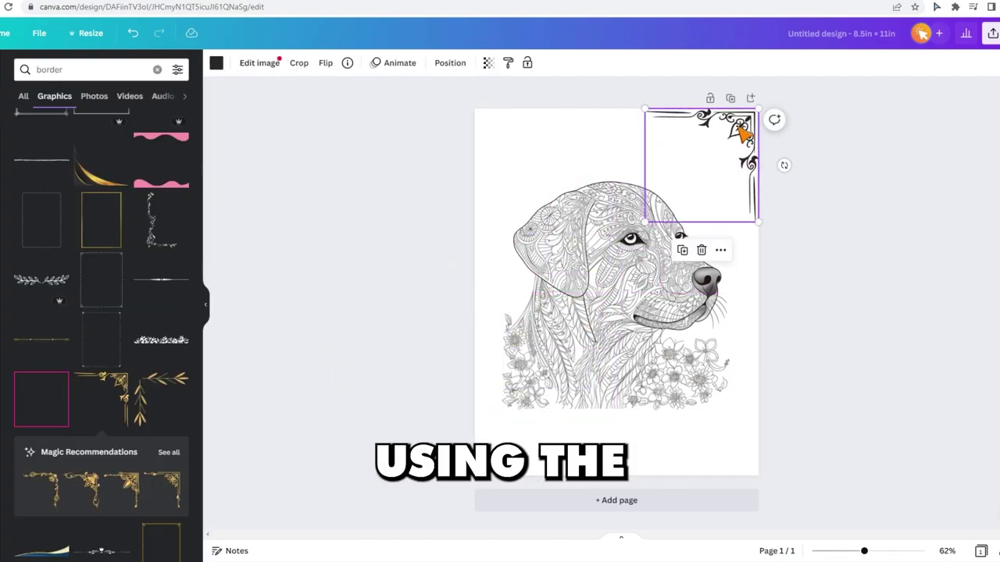
- Duplicate and flip the border into the bottom-left and bottom-right corners
click(326, 62)
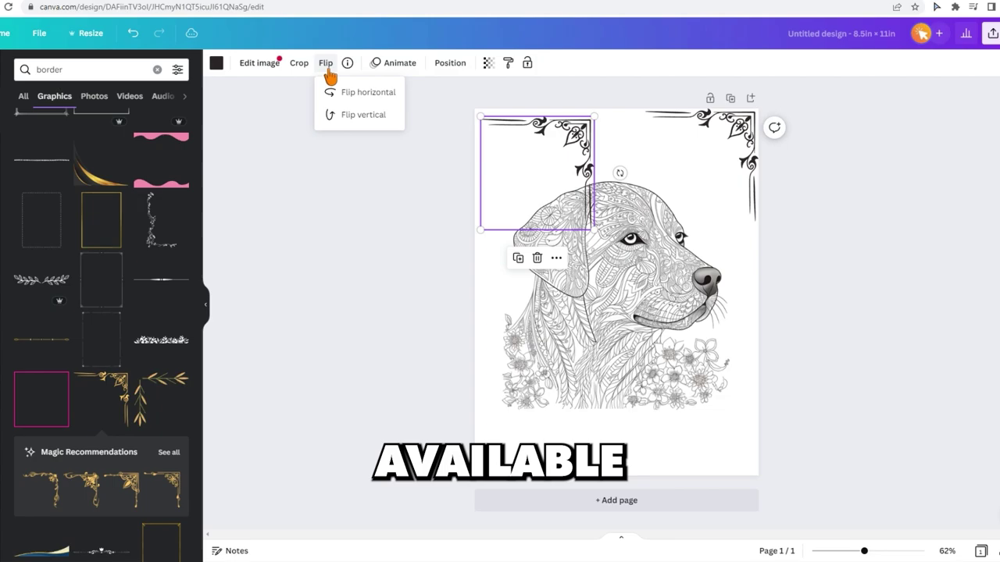
click(368, 92)
click(363, 115)
drag(498, 167, 493, 419)
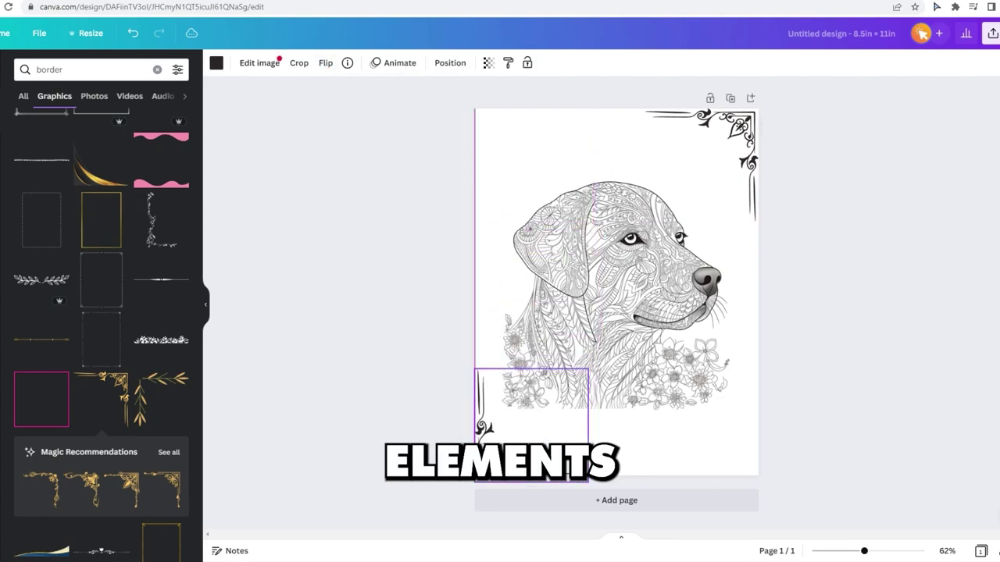
click(326, 62)
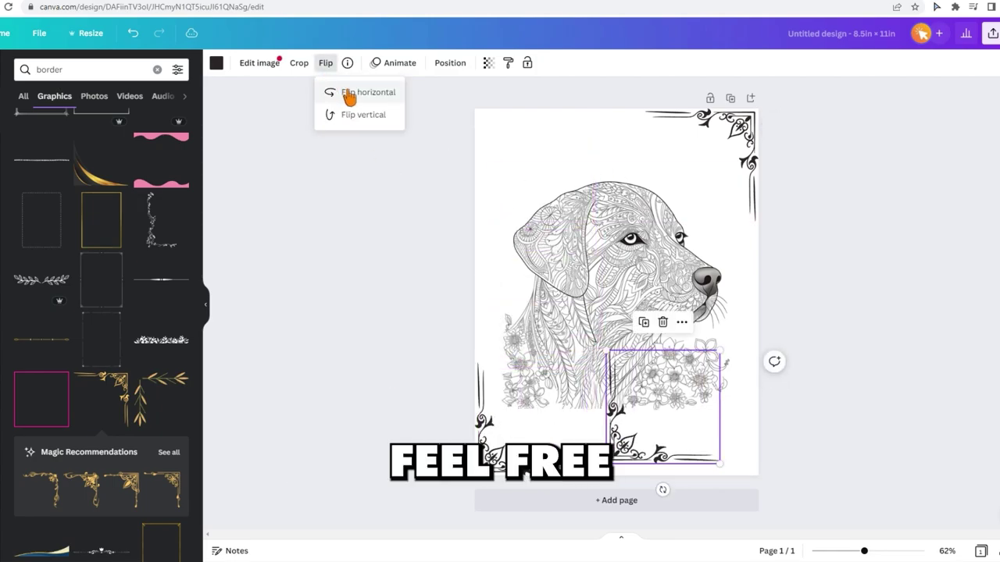
click(351, 91)
drag(695, 435, 735, 447)
- Add a flipped copy of the border to the top-left corner
click(681, 334)
drag(695, 391, 531, 168)
click(326, 63)
click(360, 114)
click(359, 91)
click(400, 150)
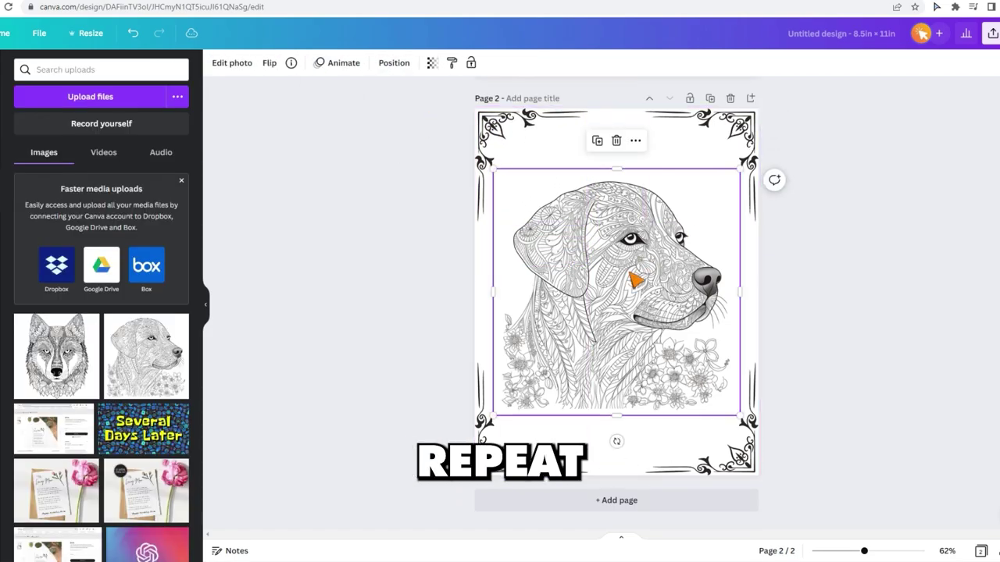
- Replace the dog on page 2 with the wolf drawing, enlarged and snapped to centre
key(Delete)
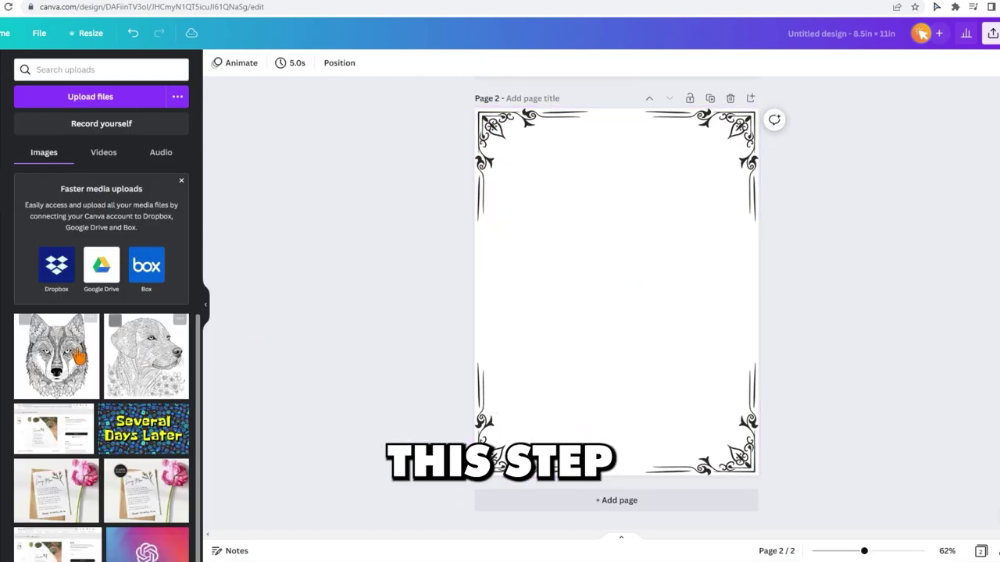
click(56, 356)
drag(647, 363, 638, 316)
drag(722, 397, 698, 356)
drag(634, 324, 641, 337)
click(844, 339)
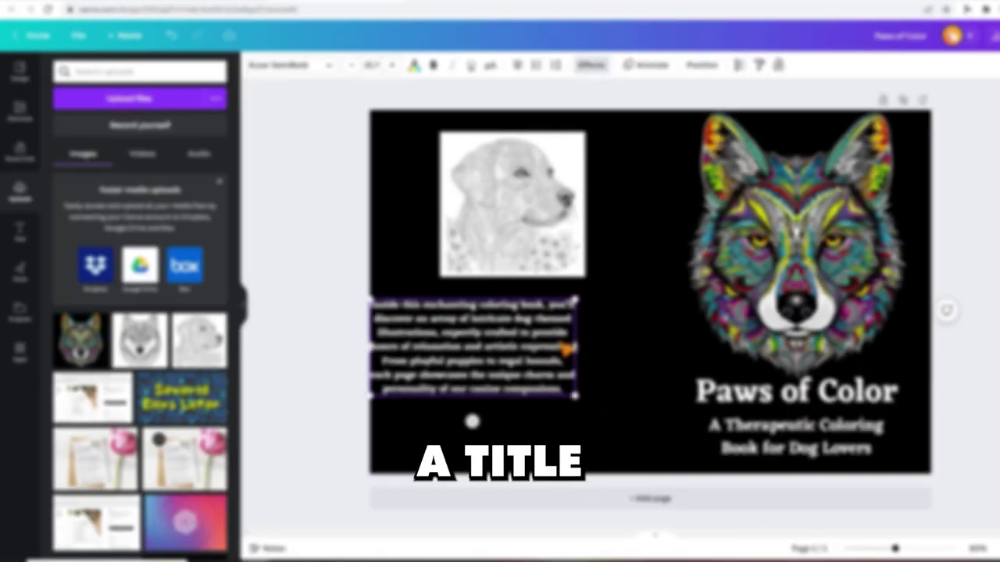
- Reposition the back-cover description text box and enlarge its dog picture
drag(564, 347, 547, 349)
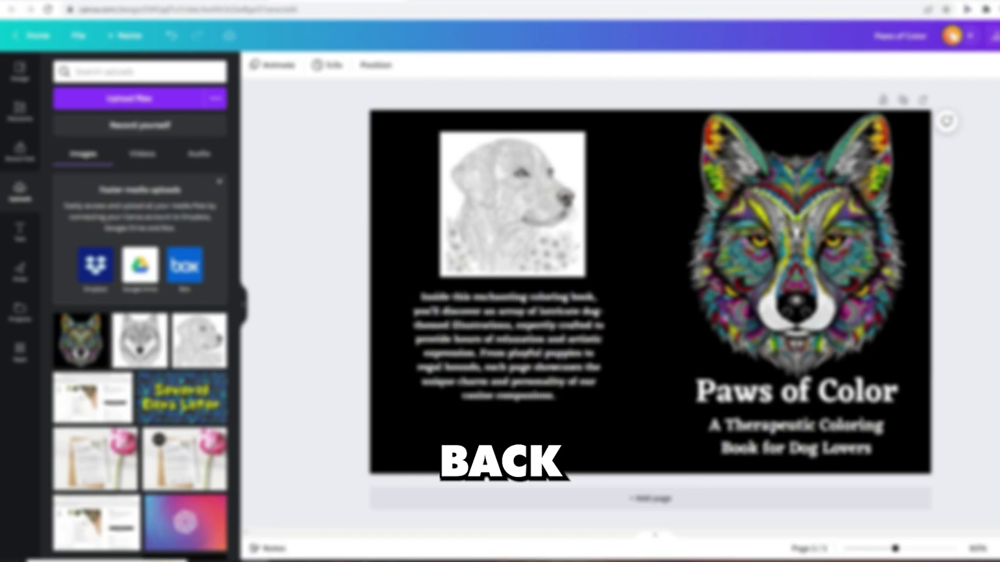
drag(485, 351, 511, 373)
drag(584, 277, 595, 290)
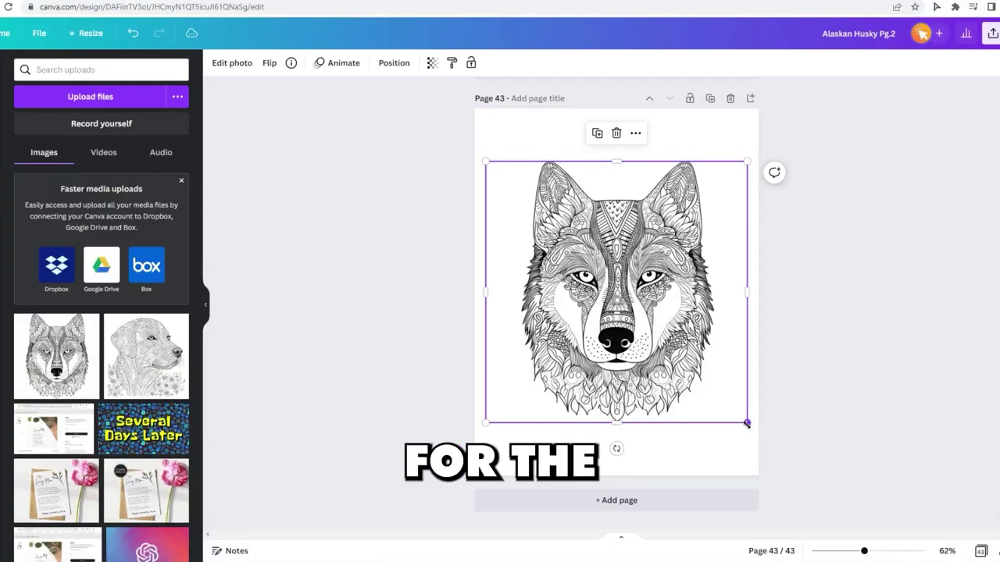
- Shrink the husky head to a thumbnail and duplicate it into a row across the top
drag(745, 422, 714, 141)
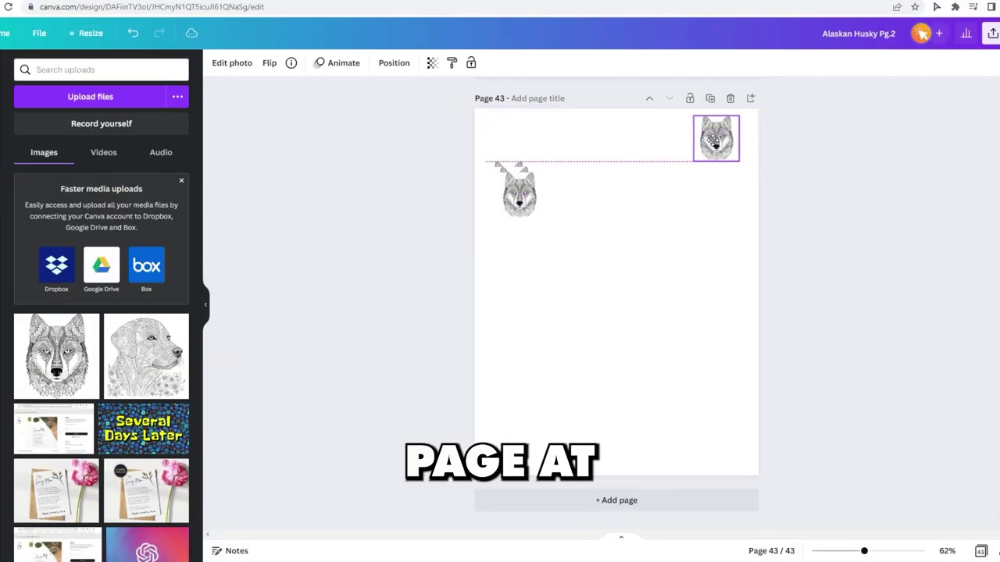
click(516, 194)
drag(516, 195, 546, 145)
click(508, 184)
drag(509, 183, 606, 149)
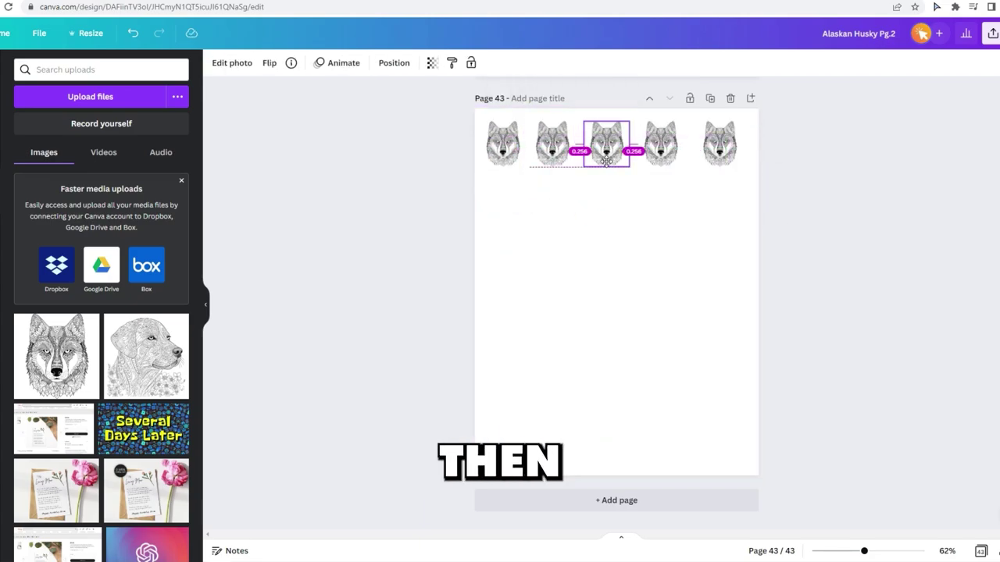
- Add a small 'Alaskan Husky Pg. 2' heading label under the second head
click(393, 270)
click(175, 205)
text(A)
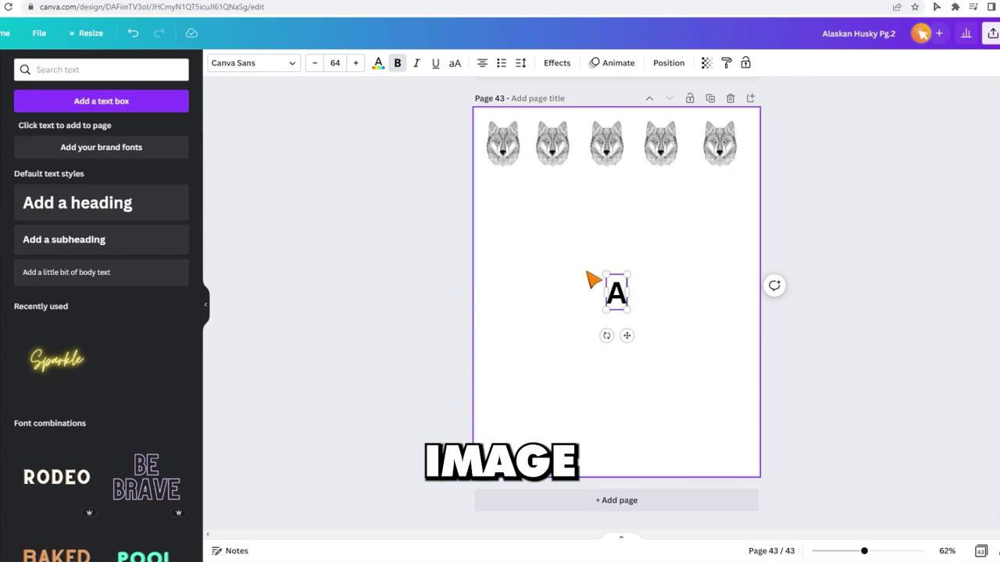
text(laskan Husky Pg. 2)
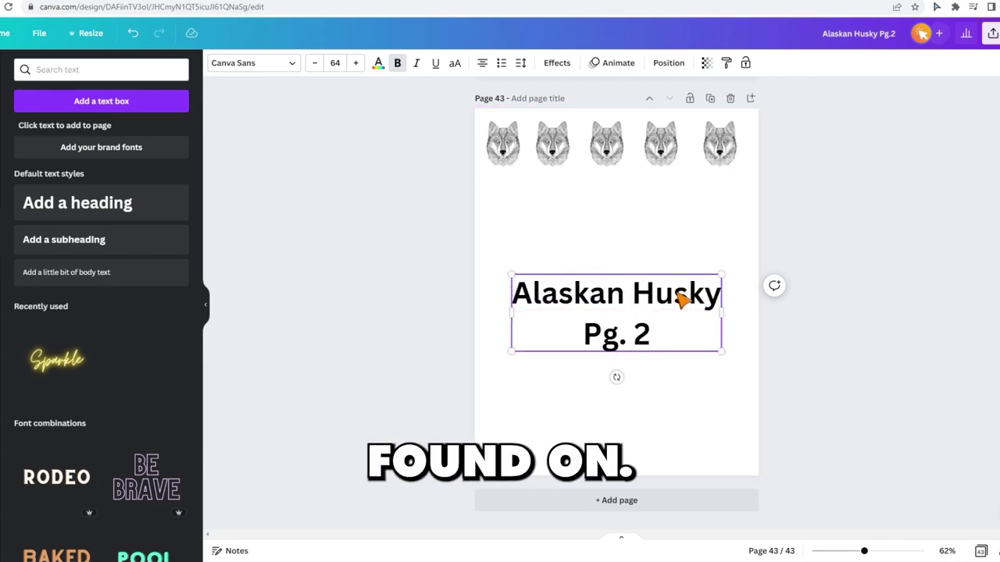
drag(721, 350, 570, 294)
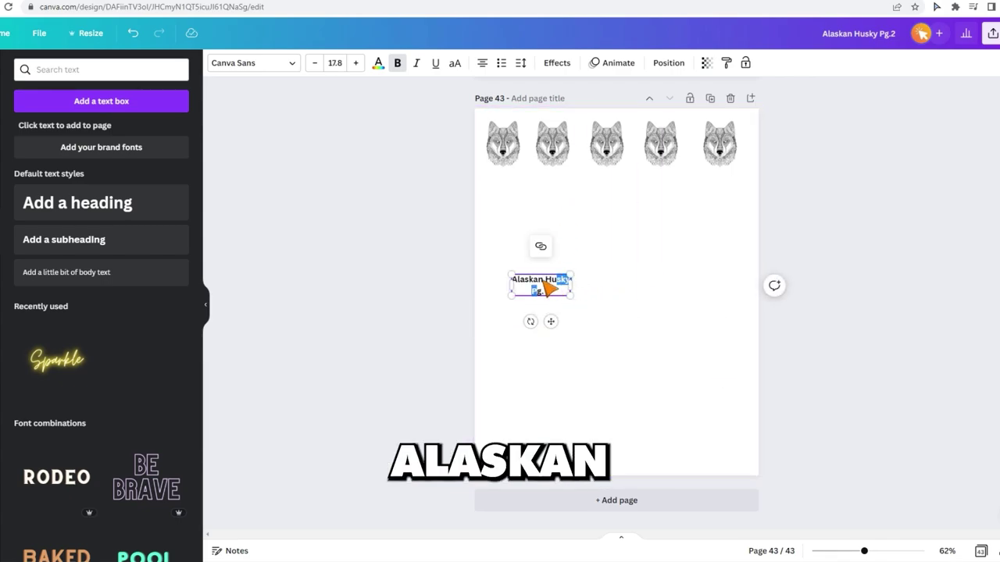
click(606, 231)
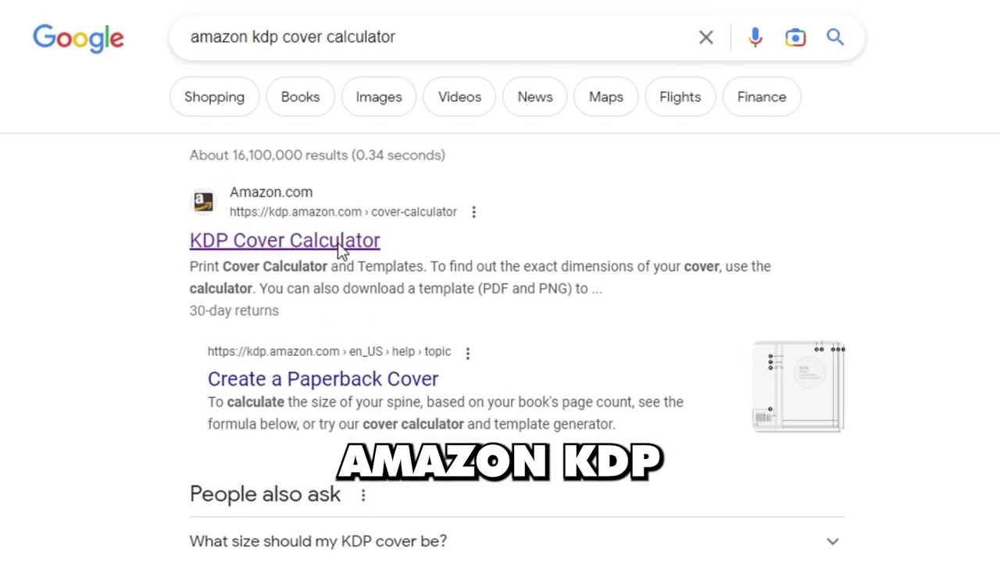
- Open the Amazon KDP Cover Calculator and scroll to its 8.5 x 11 in paperback cover-size form
click(341, 249)
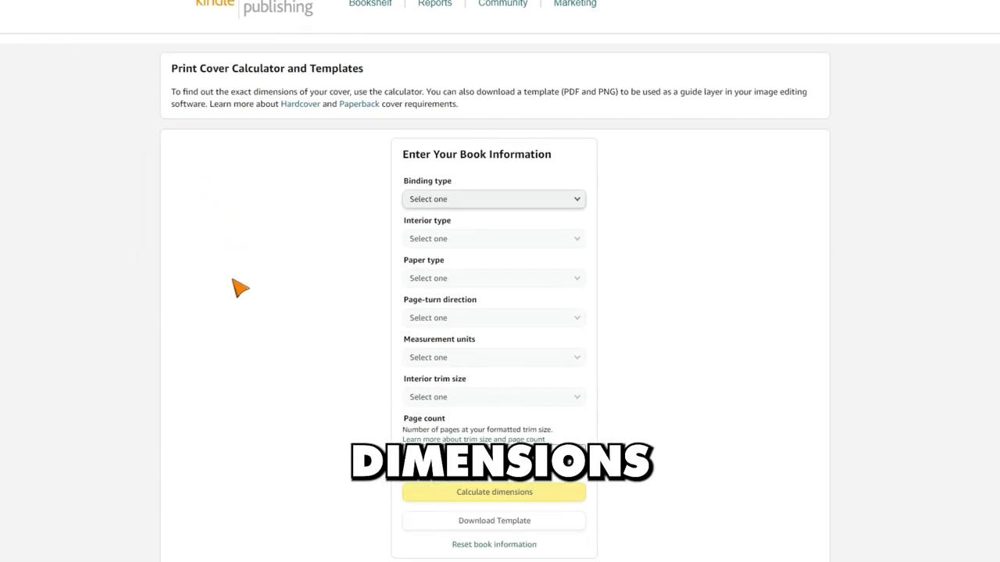
scroll(240, 289, down, 1)
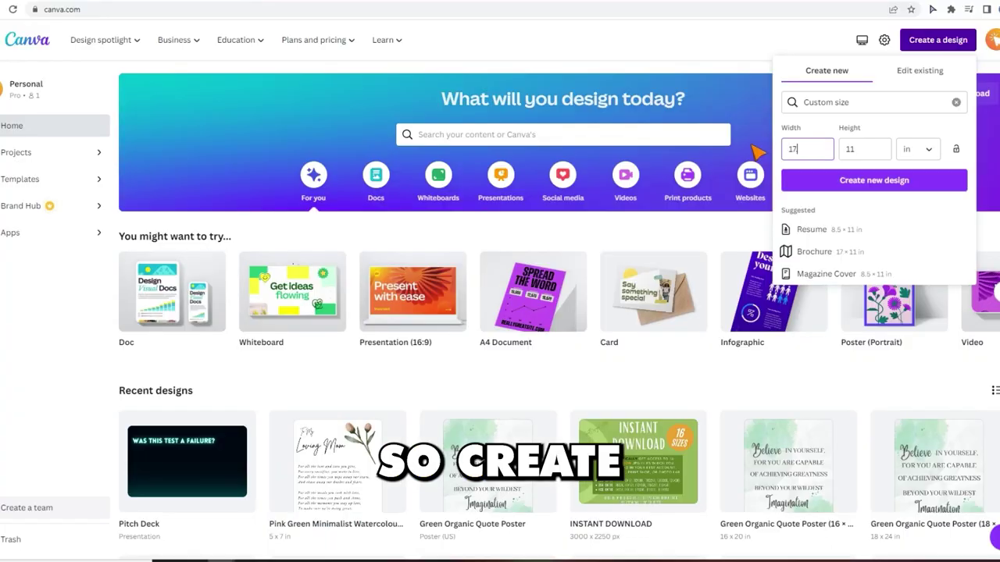
- Create a custom-size Canva design of 17.347 × 11.25 inches for the cover
text(17.34)
click(881, 148)
text(11)
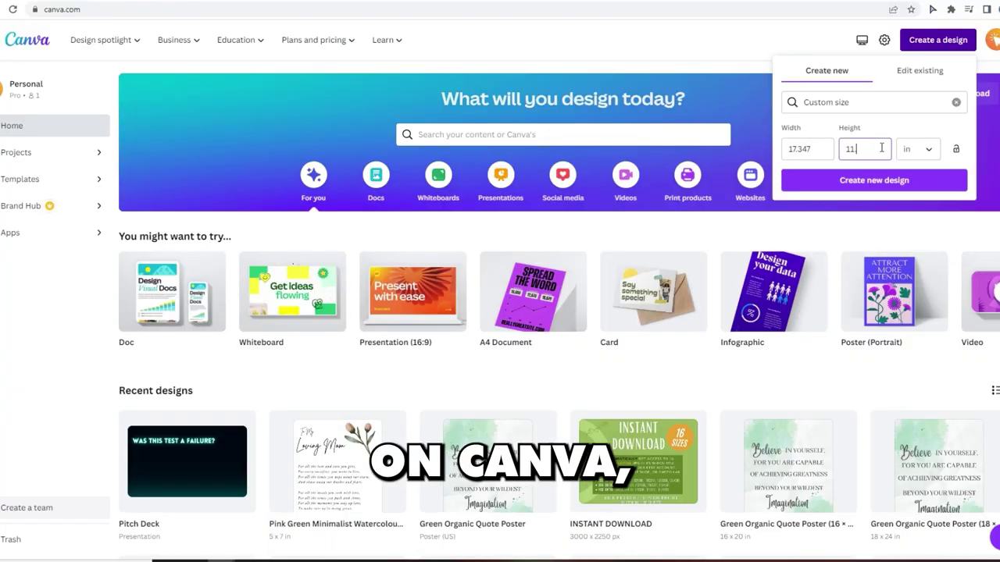
text(.25)
click(883, 181)
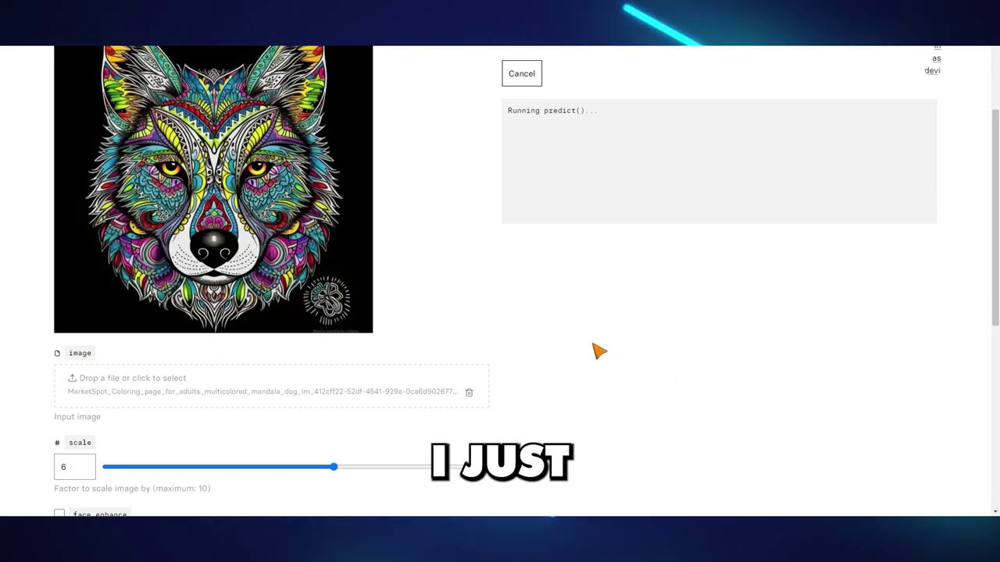
- Add the upscaled multicoloured husky mandala to the cover's right half
scroll(598, 350, up, 2)
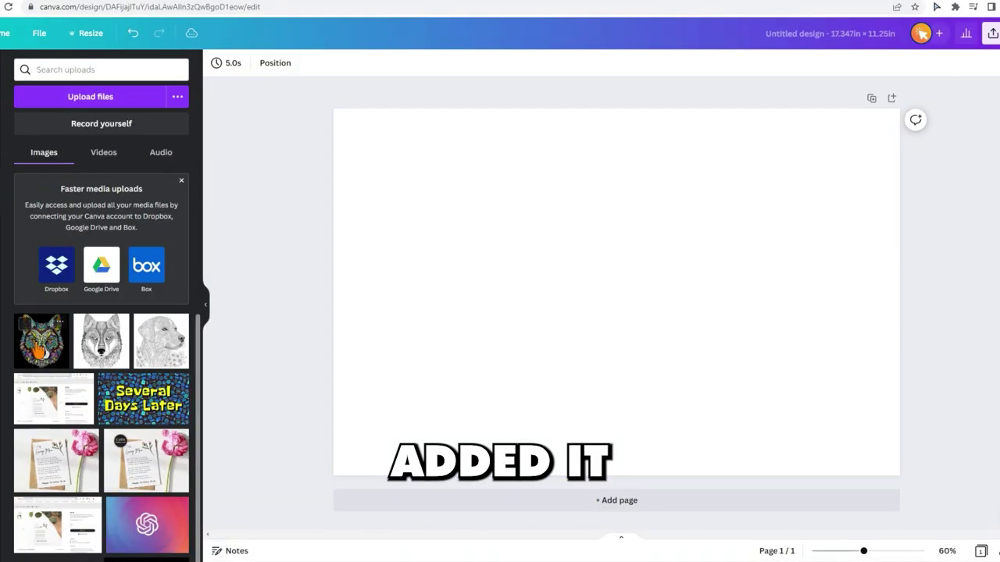
click(31, 332)
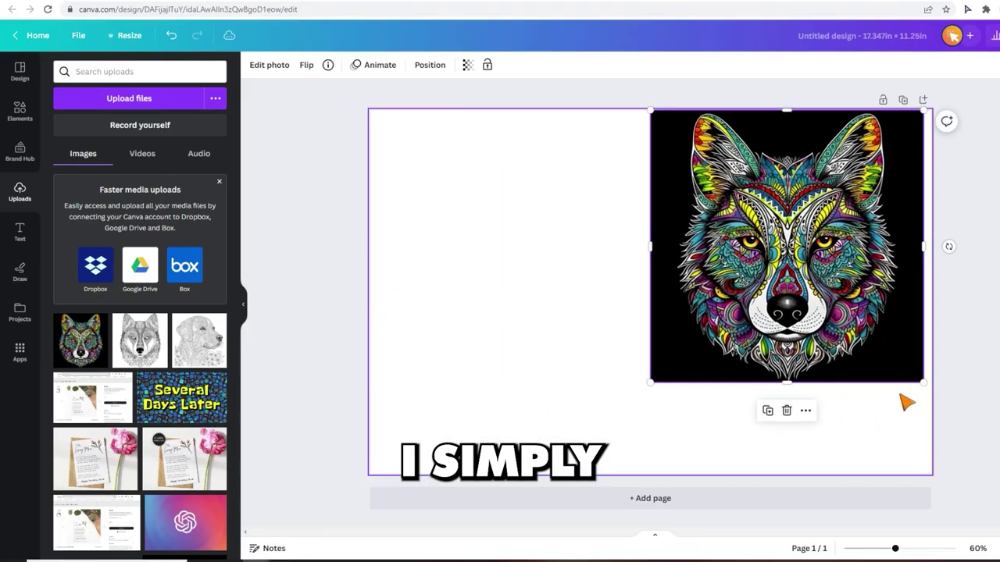
- Enlarge the husky art and set the page background to black sampled from the image
drag(923, 382, 946, 408)
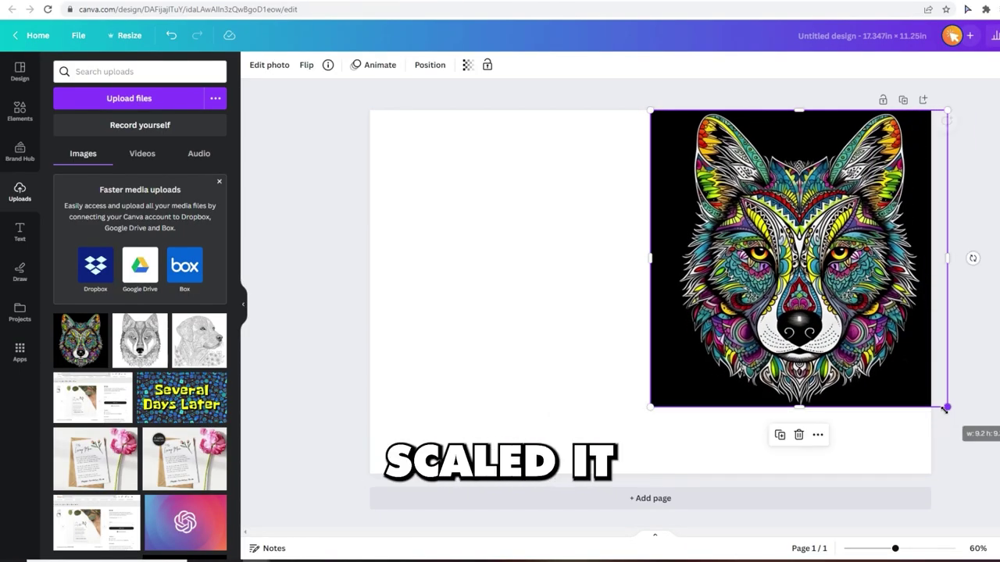
click(391, 265)
click(253, 65)
click(65, 132)
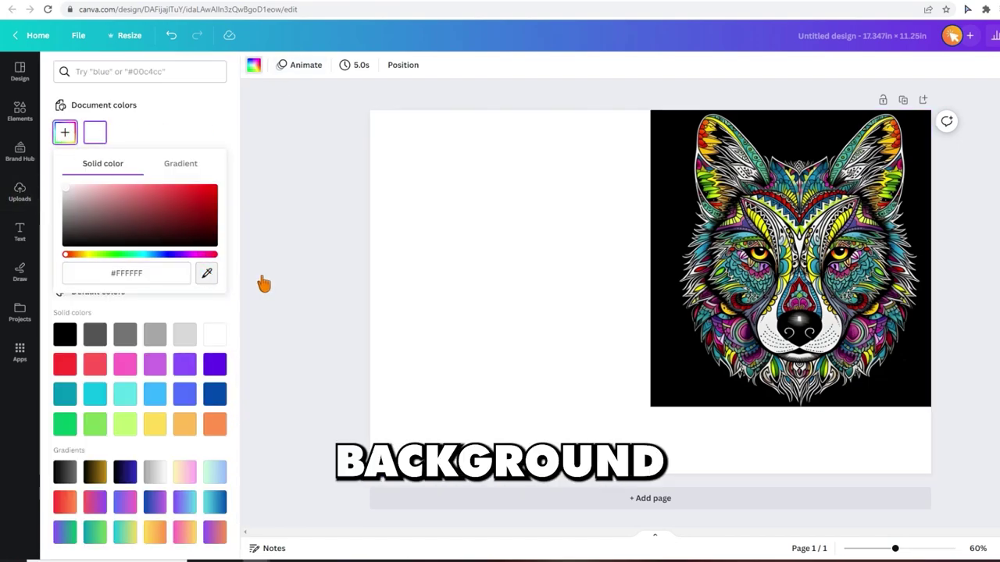
click(207, 273)
click(676, 210)
key(Escape)
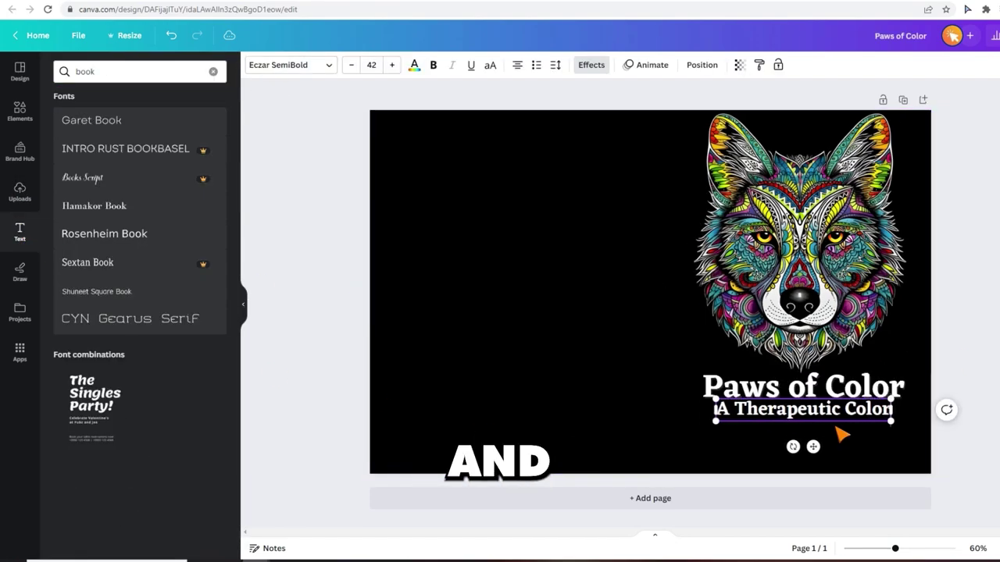
- Finish the subtitle ending 'Coloring Book' and place the dog sketch on the back cover
text(ng Book for Dog Lovers)
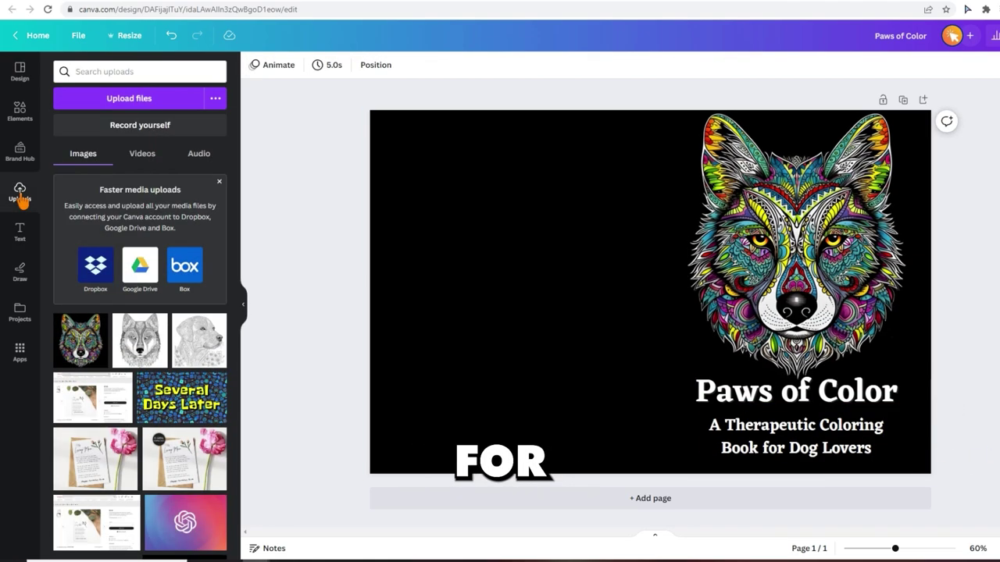
click(199, 341)
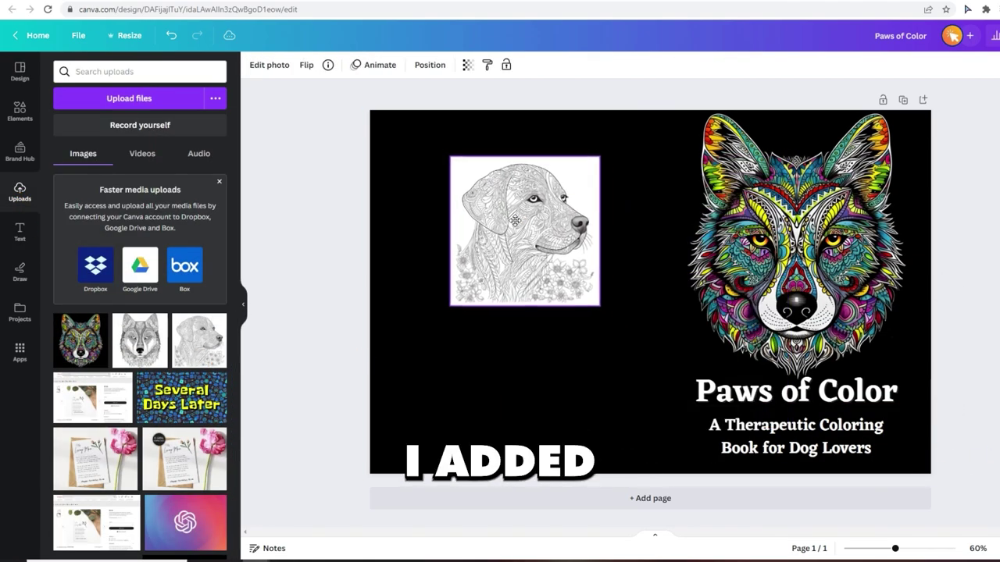
drag(519, 228, 509, 211)
- Copy the subtitle below the sketch and turn it into a centred 18-pt blurb paragraph
click(796, 436)
alt+drag(796, 436, 512, 320)
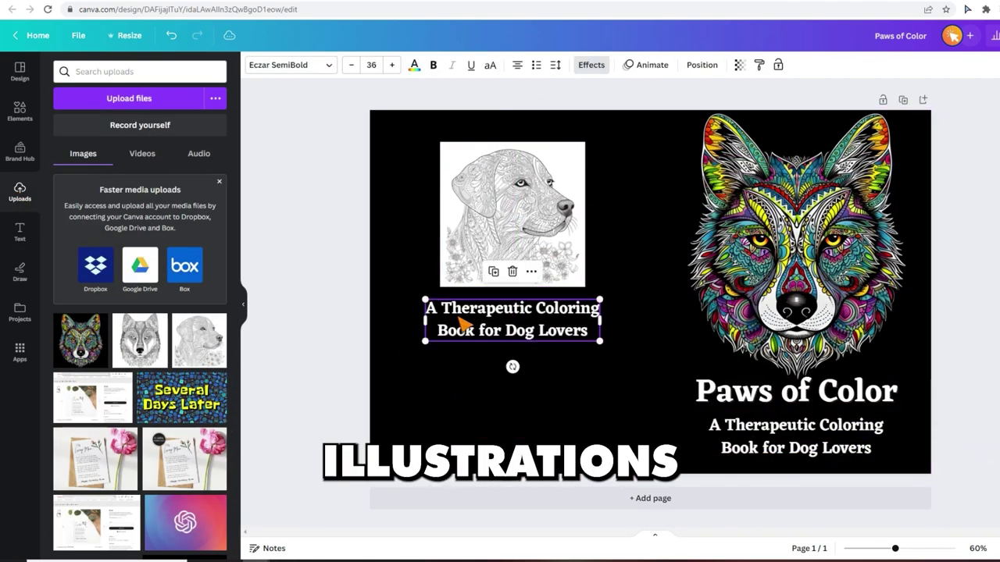
click(371, 64)
click(384, 228)
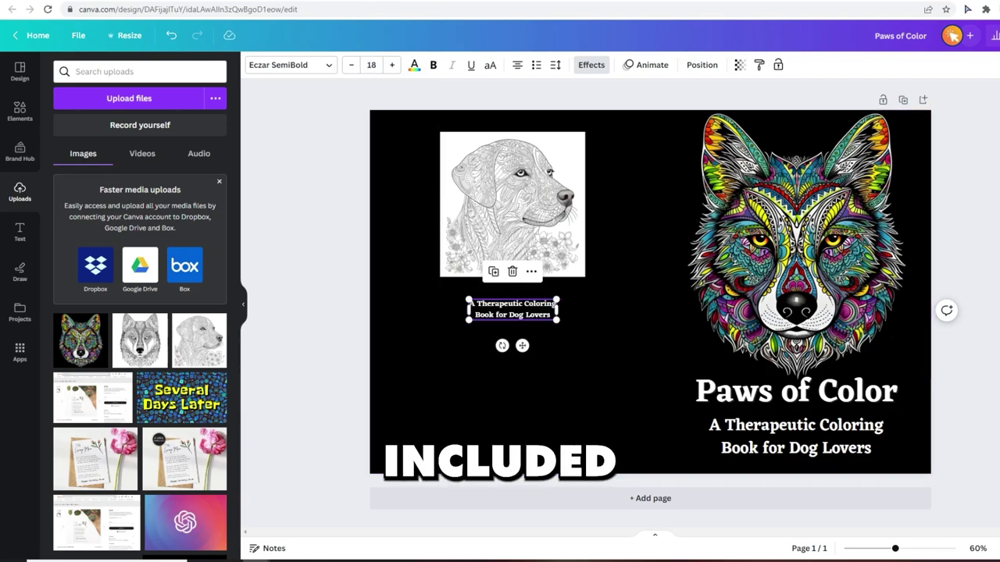
text(Inside this enchanting coloring book, you'll discover an array of intricate dog-themed illustrations, expertly crafted to provide hours of relaxation and artistic expression. From playful puppies to regal hounds, each page showcases the unique charm and personality of our canine companions.)
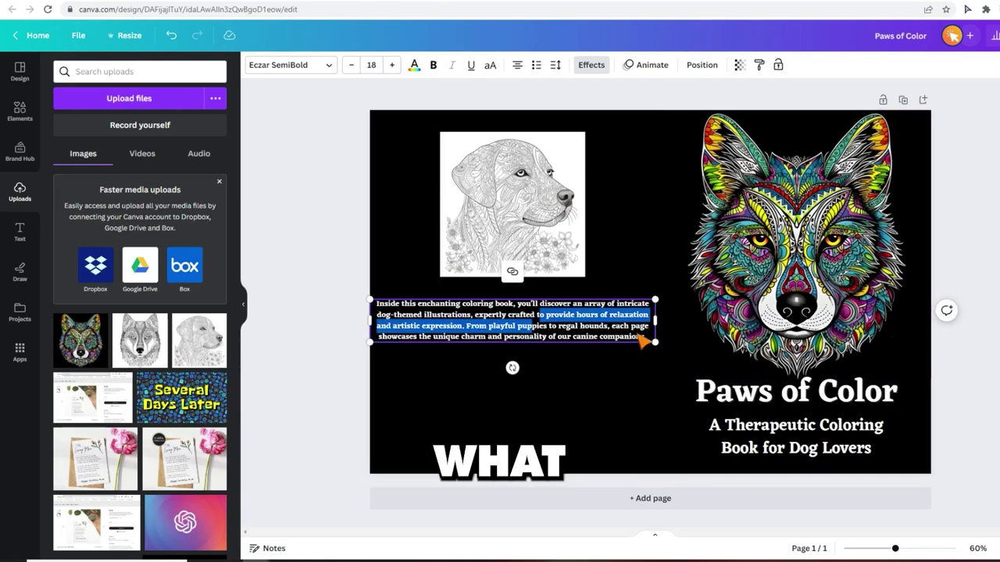
drag(557, 321, 568, 346)
drag(473, 348, 512, 372)
- Enlarge the dog sketch and nudge it slightly left
click(511, 203)
drag(584, 276, 602, 299)
drag(555, 271, 550, 271)
key(Escape)
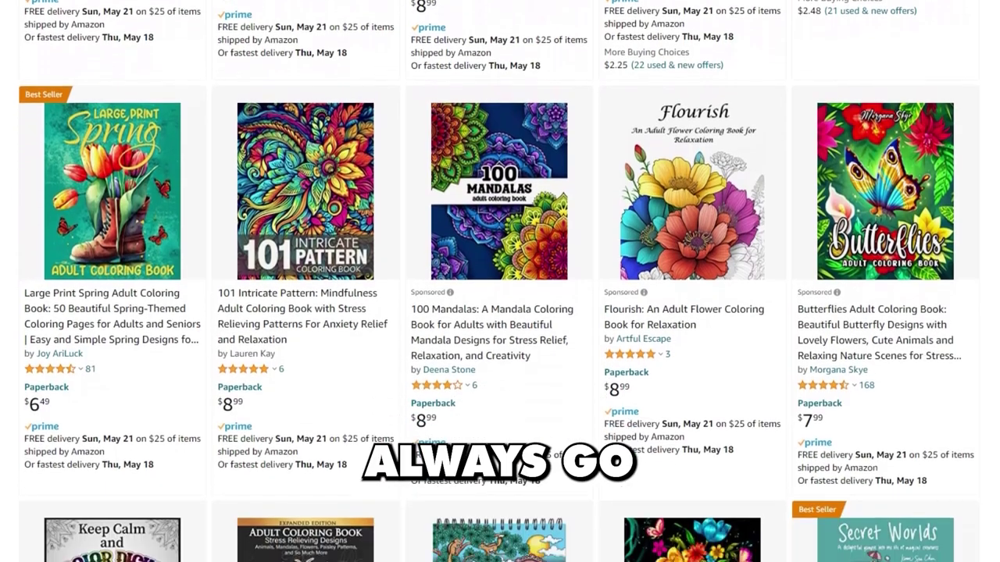
- Sign in to Amazon KDP and start a new title from the Bookshelf with + Create
scroll(500, 281, down, 5)
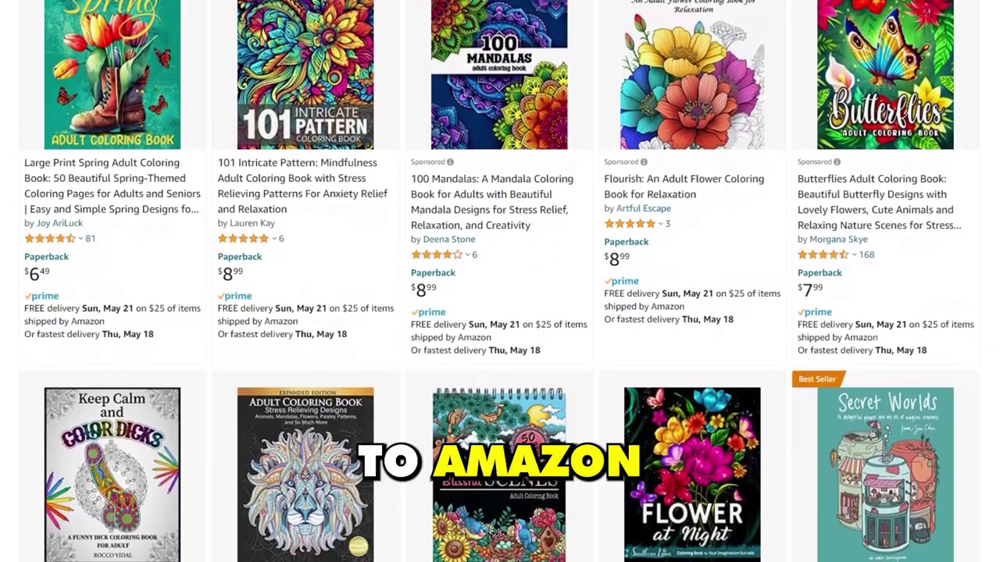
scroll(500, 281, down, 7)
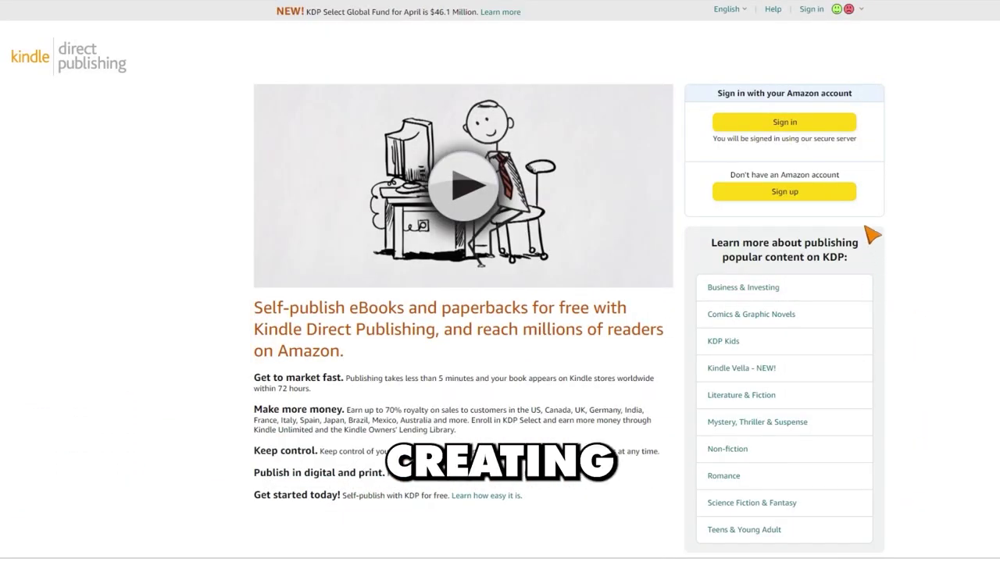
click(794, 127)
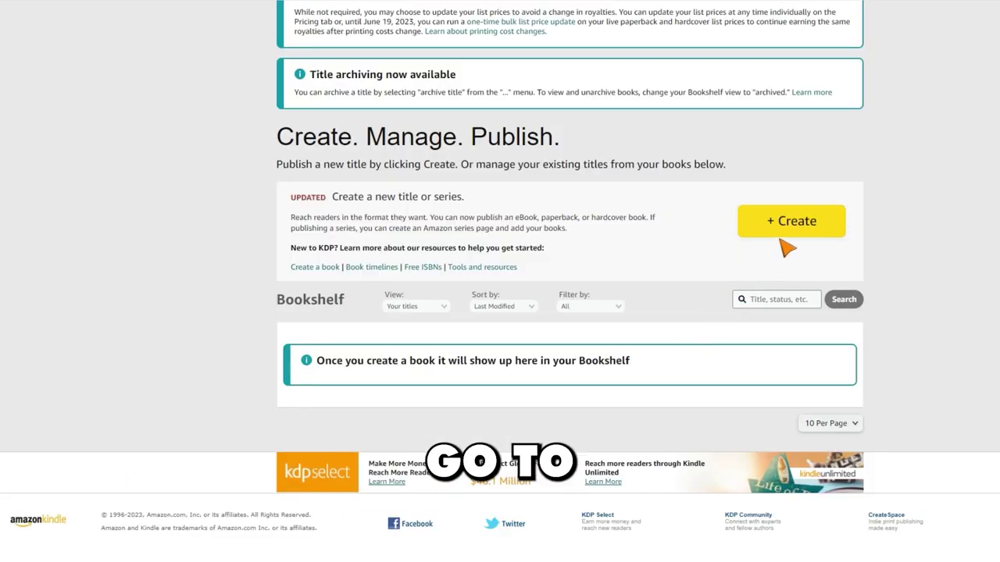
click(791, 223)
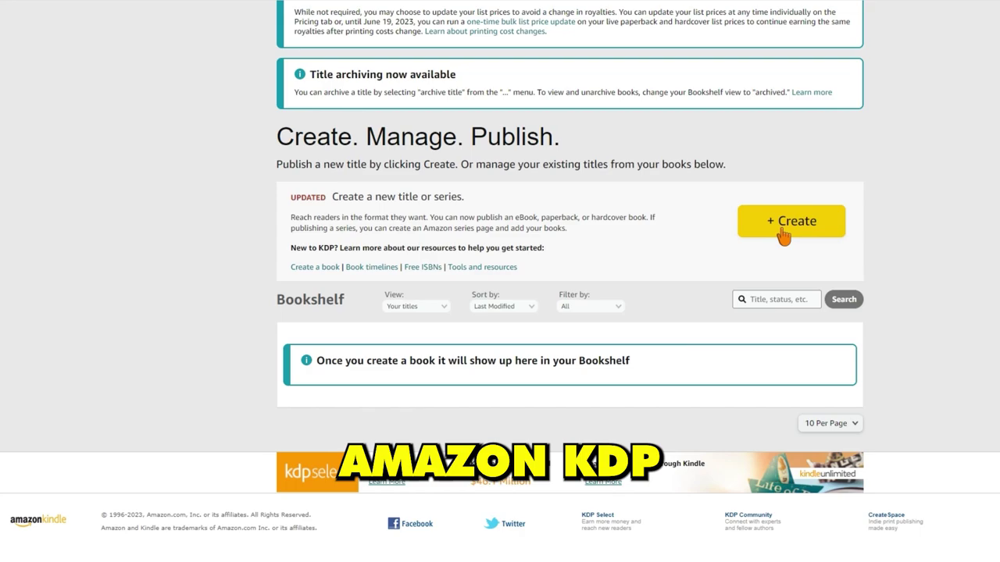